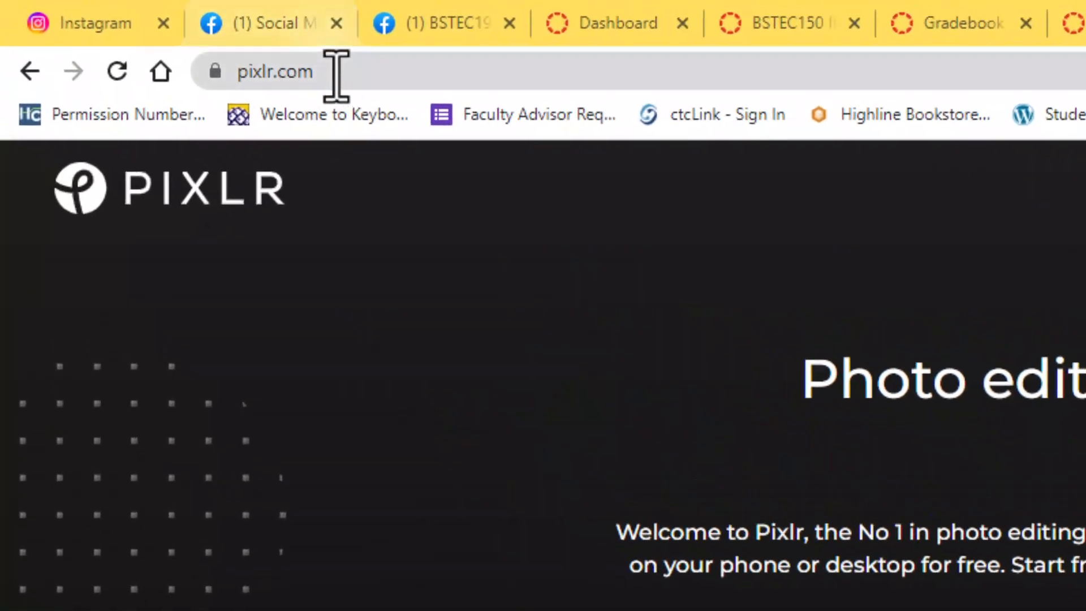
Open the Pixlr X quick design editor in a new tab from the pixlr.com home page
{"action": "left_click", "coordinate": [139, 31]}
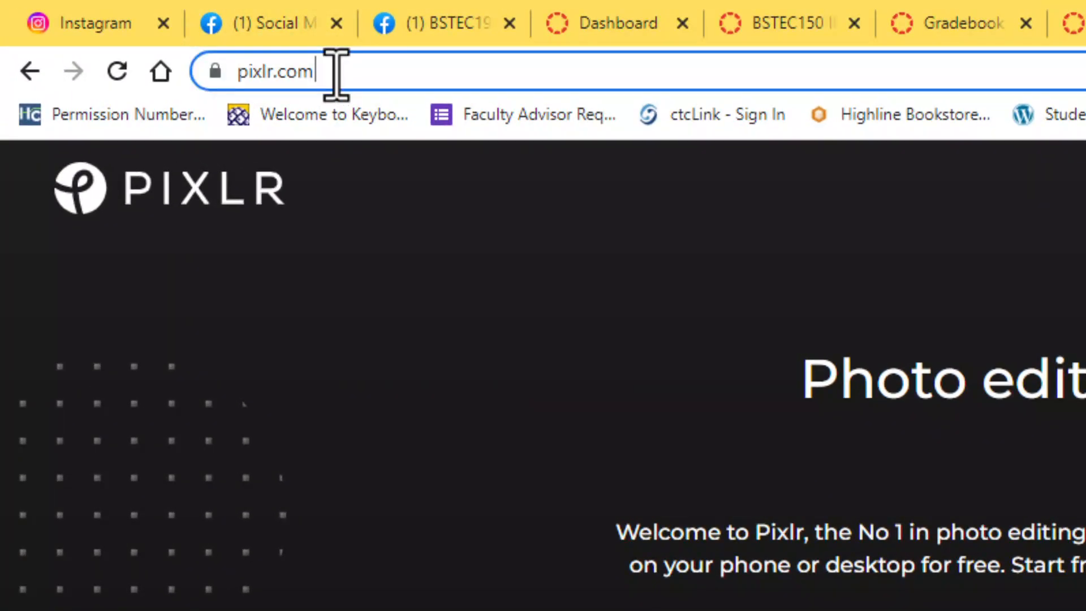
{"action": "key", "text": "ctrl+a"}
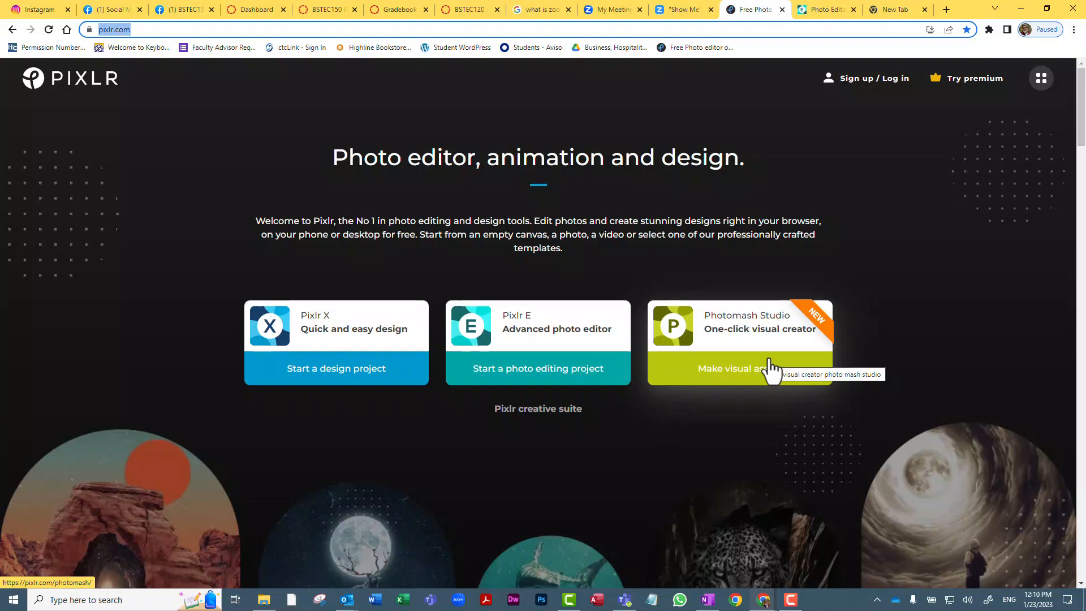
{"action": "middle_click", "coordinate": [353, 378]}
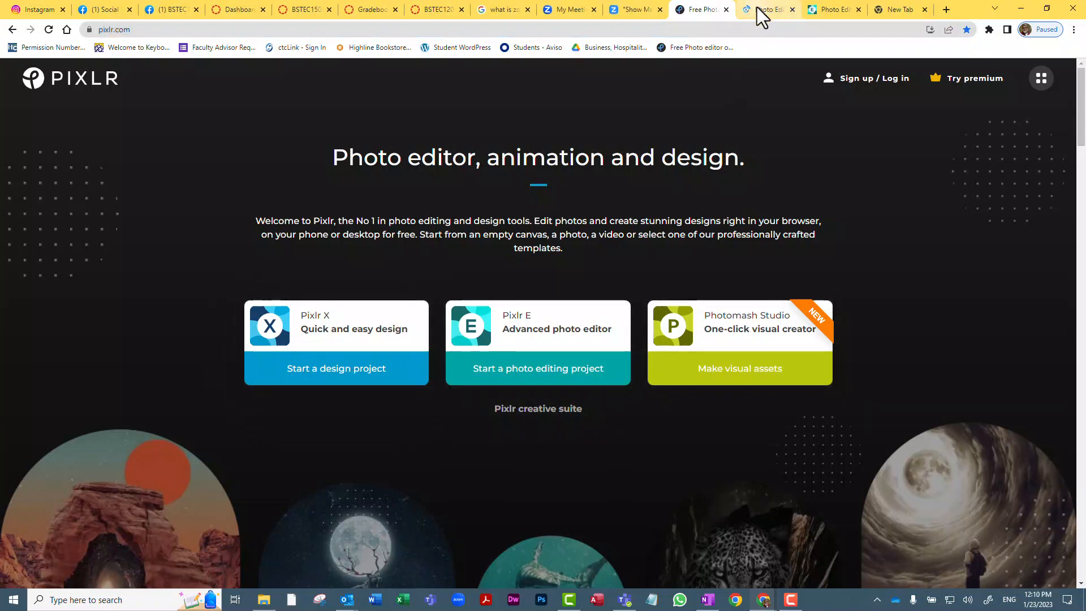
{"action": "left_click", "coordinate": [761, 9]}
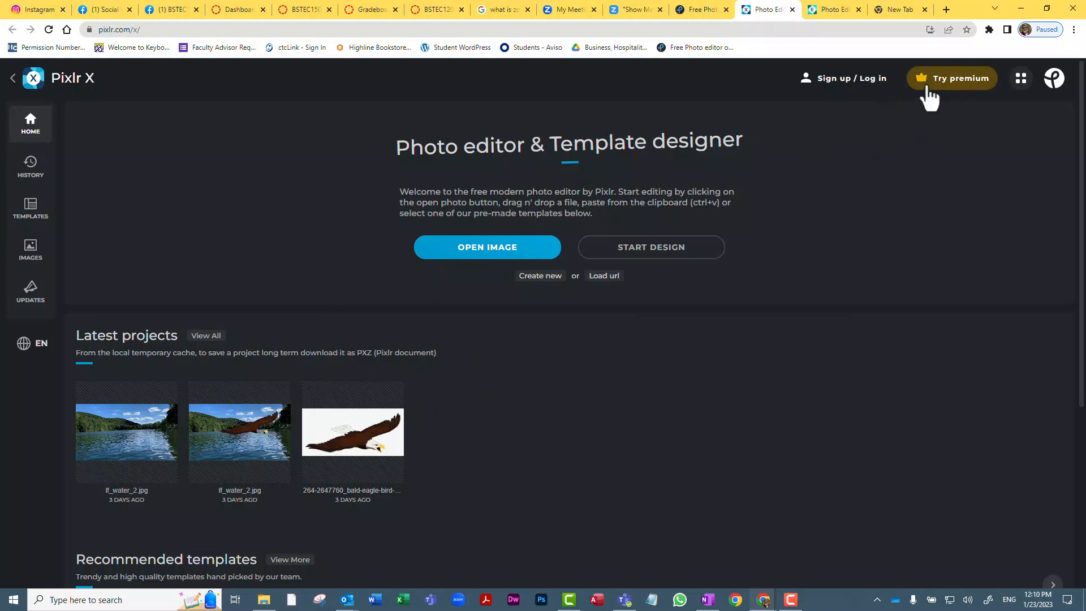
Compare the start pages of Pixlr E and Pixlr X, close the Pixlr X tab and return to the Pixlr home page
{"action": "left_click", "coordinate": [829, 9]}
{"action": "left_click", "coordinate": [779, 12]}
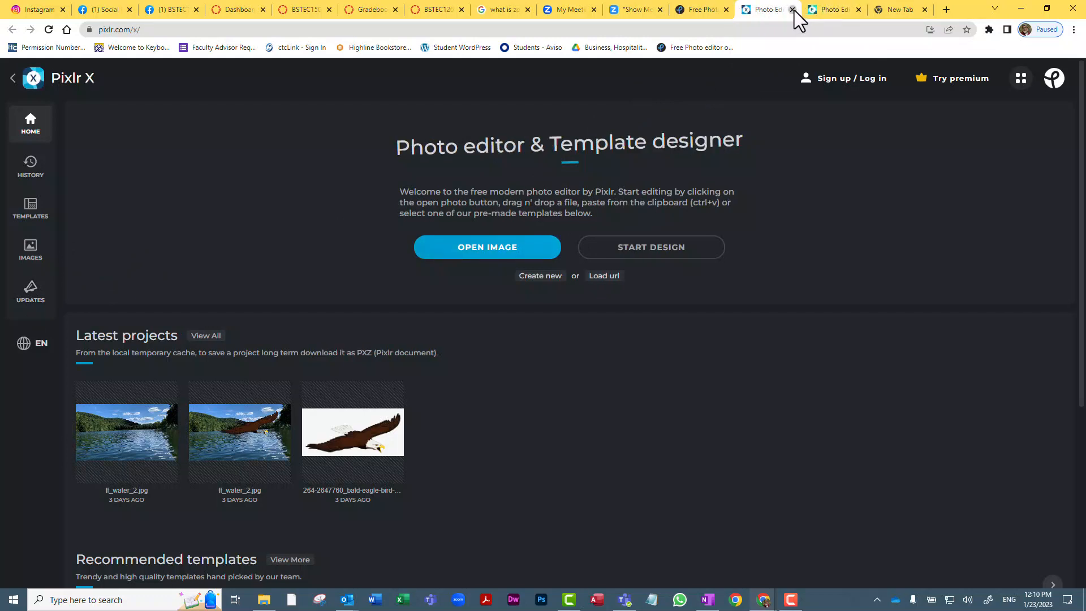
{"action": "left_click", "coordinate": [794, 10]}
{"action": "left_click", "coordinate": [717, 11]}
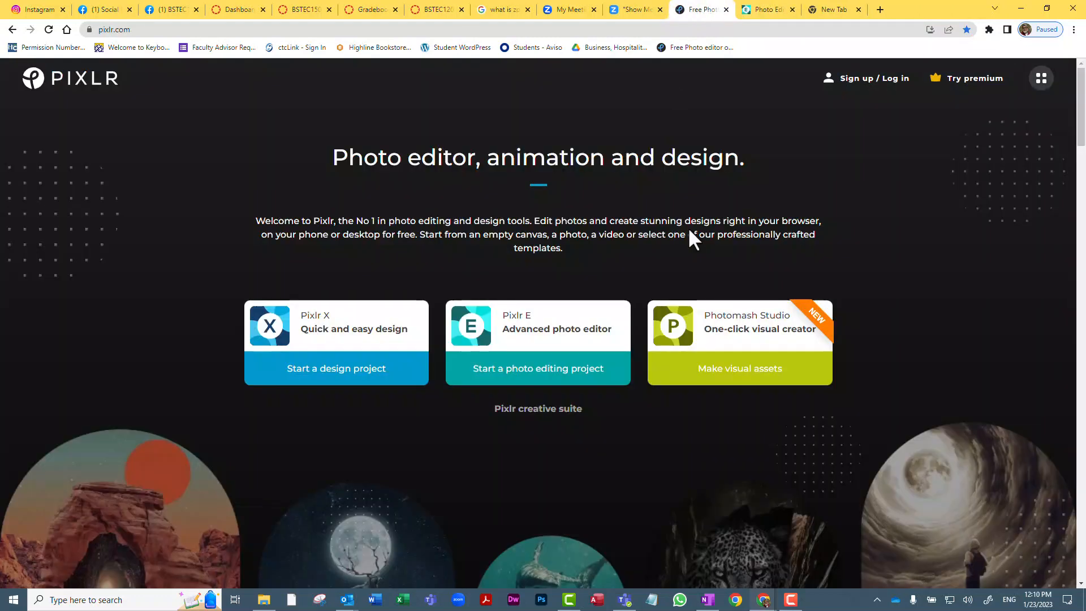
Open Photomash Studio, look through its profile, shop, story and YouTube thumbnail templates, and close its tab
{"action": "left_click", "coordinate": [737, 383]}
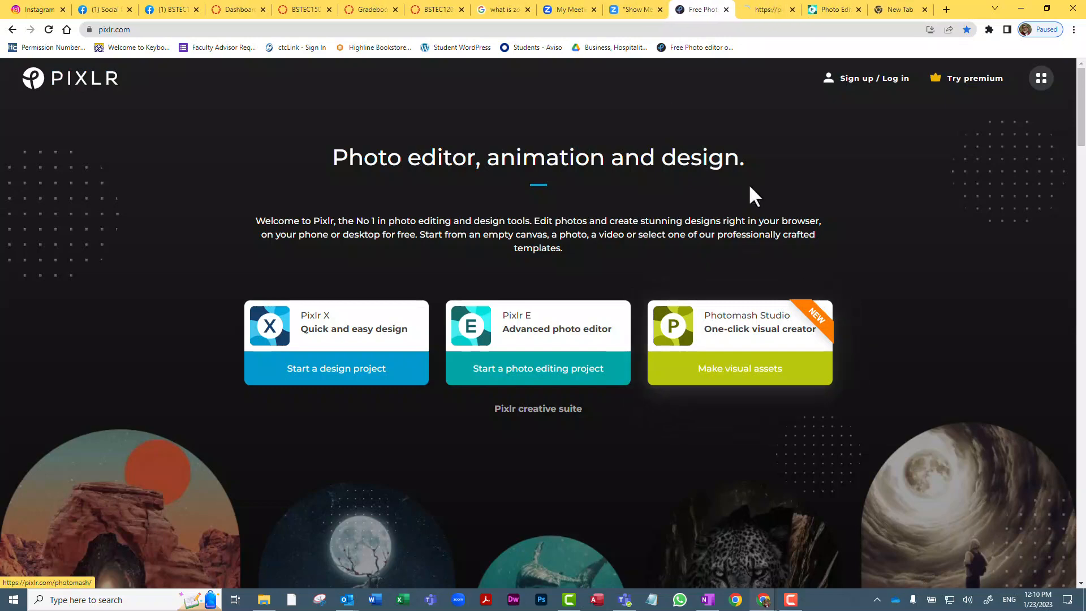
{"action": "left_click", "coordinate": [762, 15]}
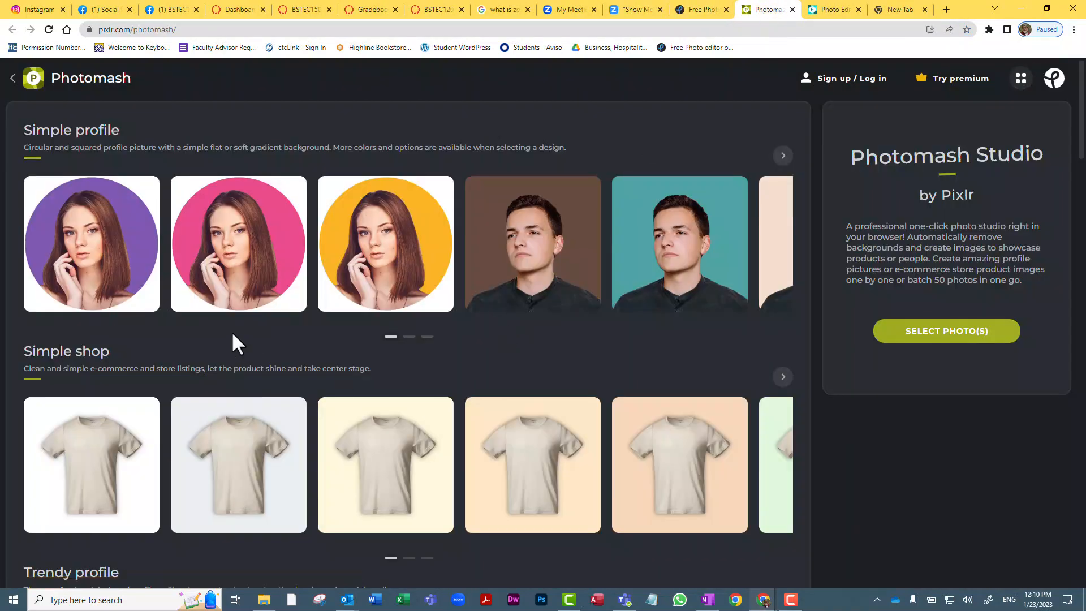
{"action": "scroll", "coordinate": [198, 320], "scroll_direction": "down", "scroll_amount": 6}
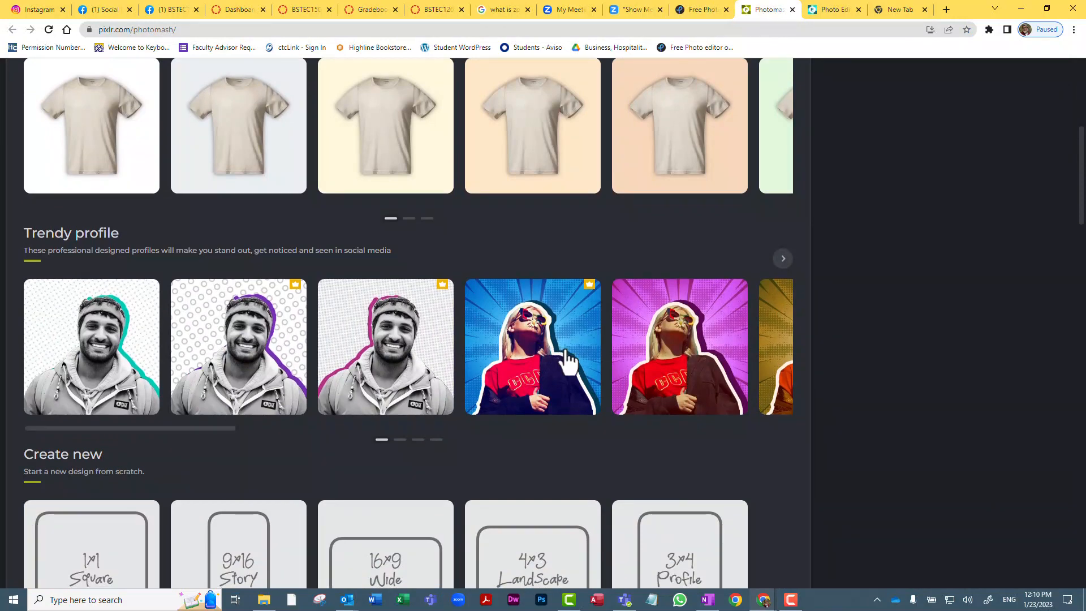
{"action": "scroll", "coordinate": [560, 373], "scroll_direction": "down", "scroll_amount": 7}
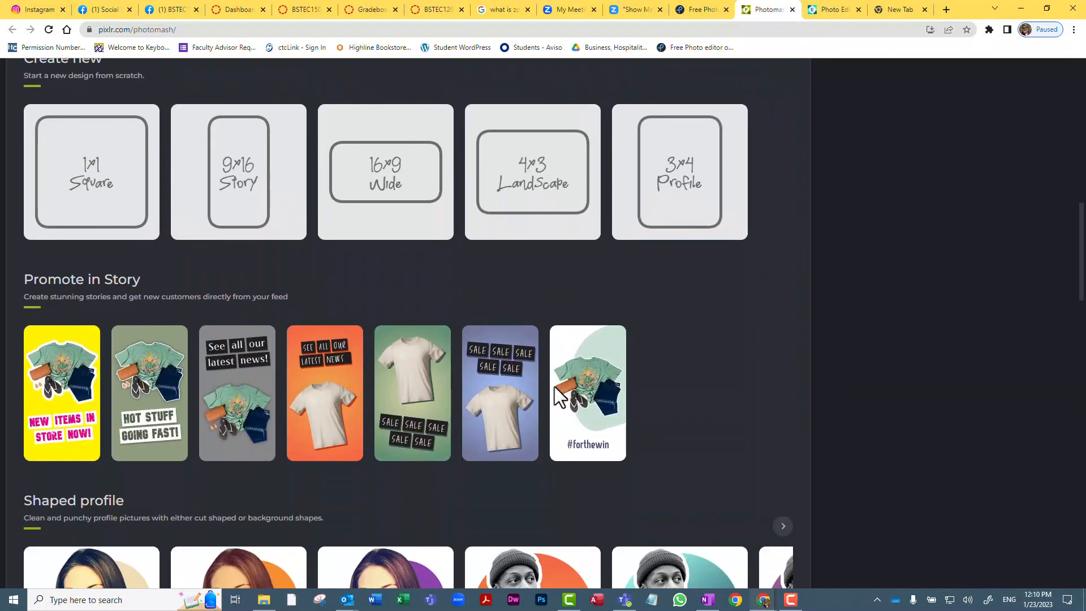
{"action": "scroll", "coordinate": [555, 393], "scroll_direction": "down", "scroll_amount": 2}
{"action": "scroll", "coordinate": [555, 389], "scroll_direction": "down", "scroll_amount": 8}
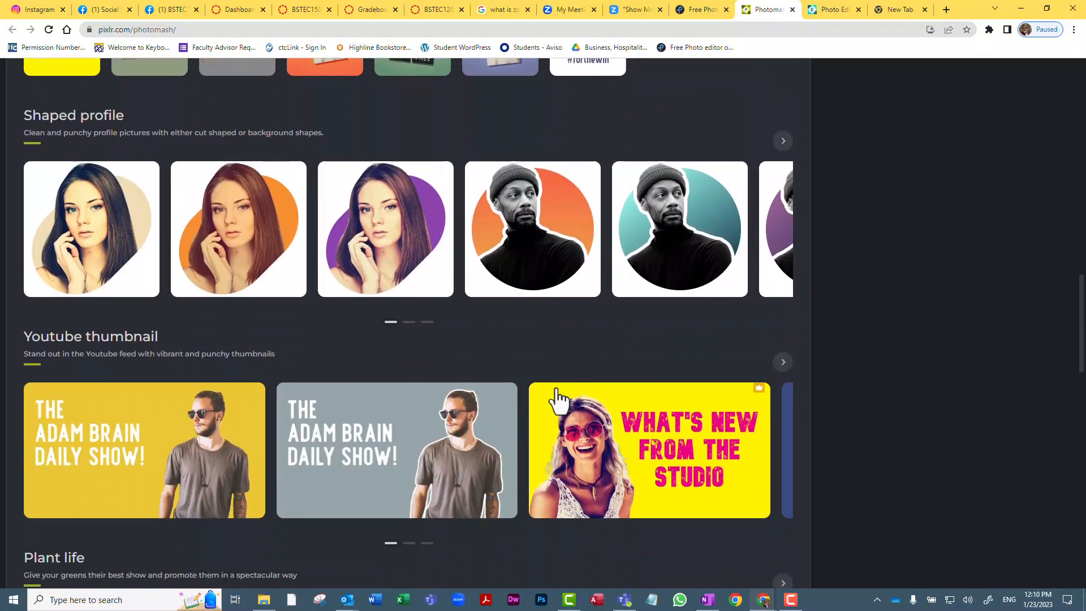
{"action": "scroll", "coordinate": [555, 386], "scroll_direction": "up", "scroll_amount": 20}
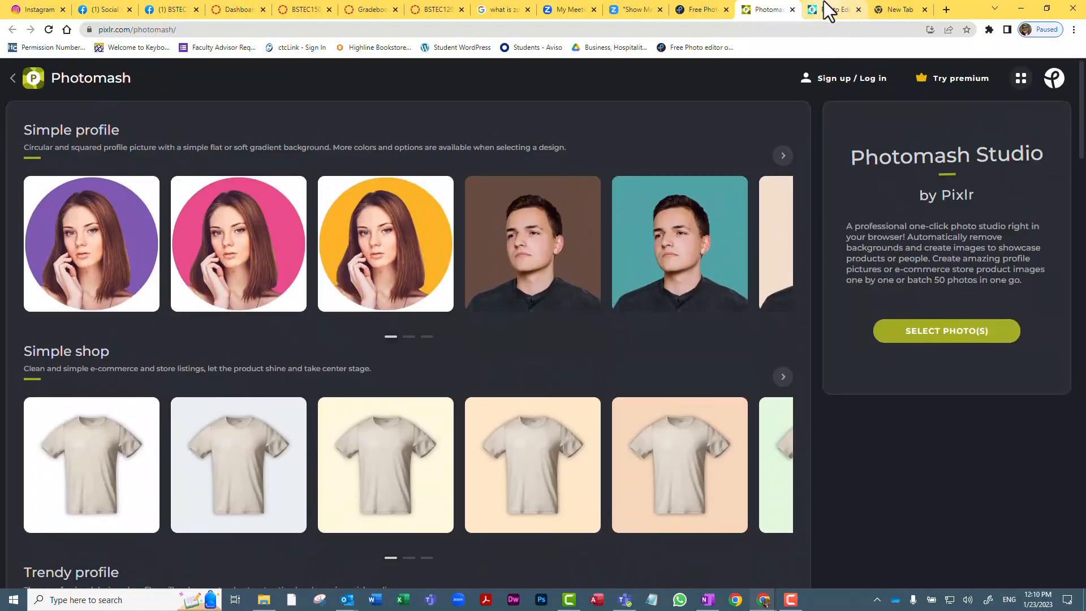
{"action": "left_click", "coordinate": [791, 10]}
{"action": "left_click", "coordinate": [739, 7]}
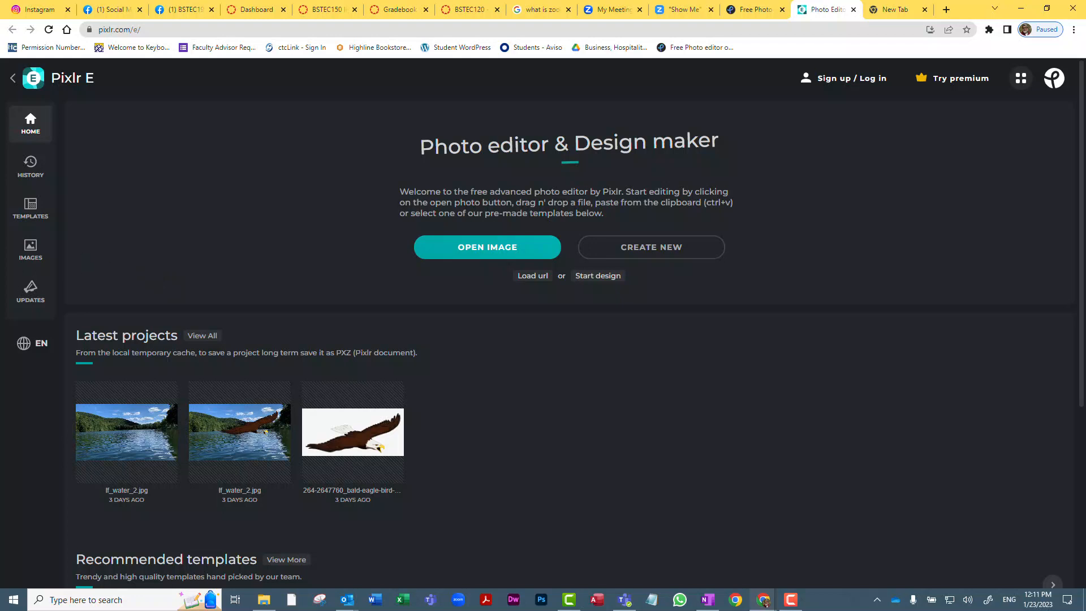
Search Google for "highline college" in the new tab and show the image results
{"action": "key", "text": "ctrl+Tab"}
{"action": "left_click", "coordinate": [178, 28]}
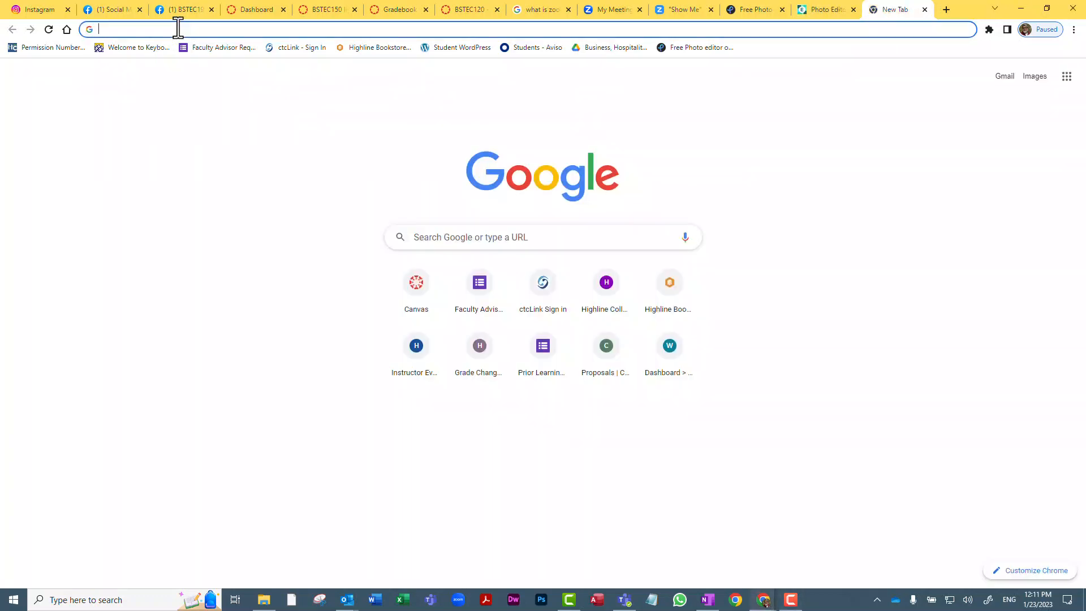
{"action": "type", "text": "highl"}
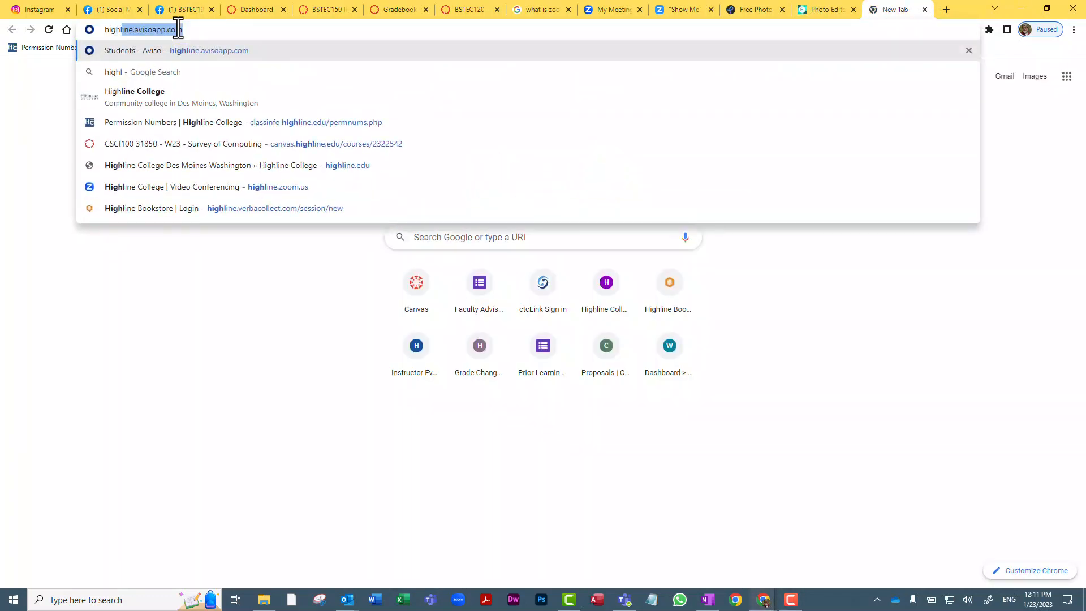
{"action": "type", "text": "ine college"}
{"action": "key", "text": "Return"}
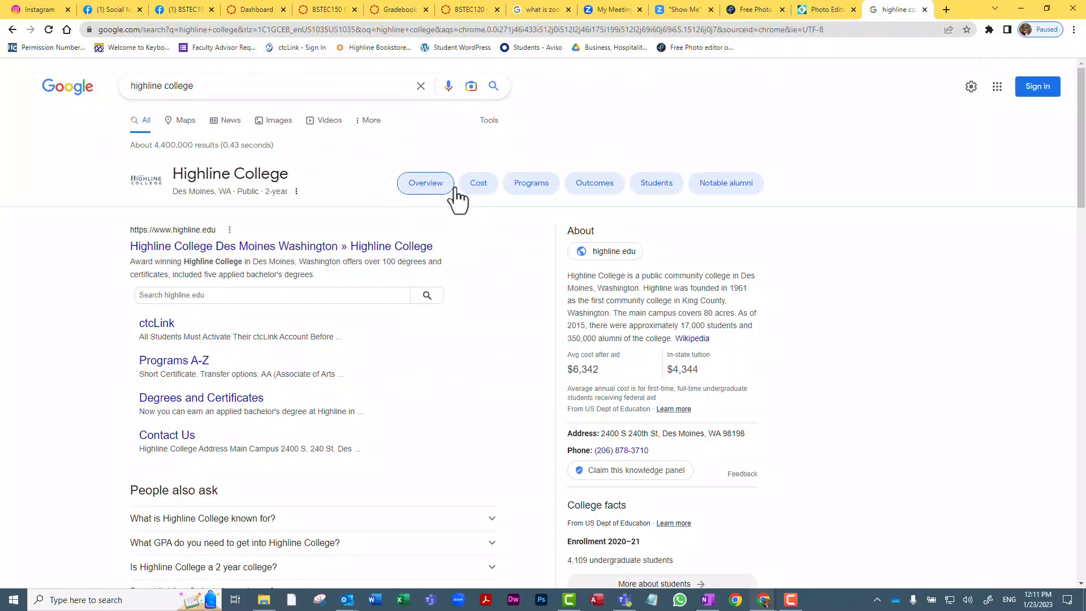
{"action": "left_click", "coordinate": [274, 121]}
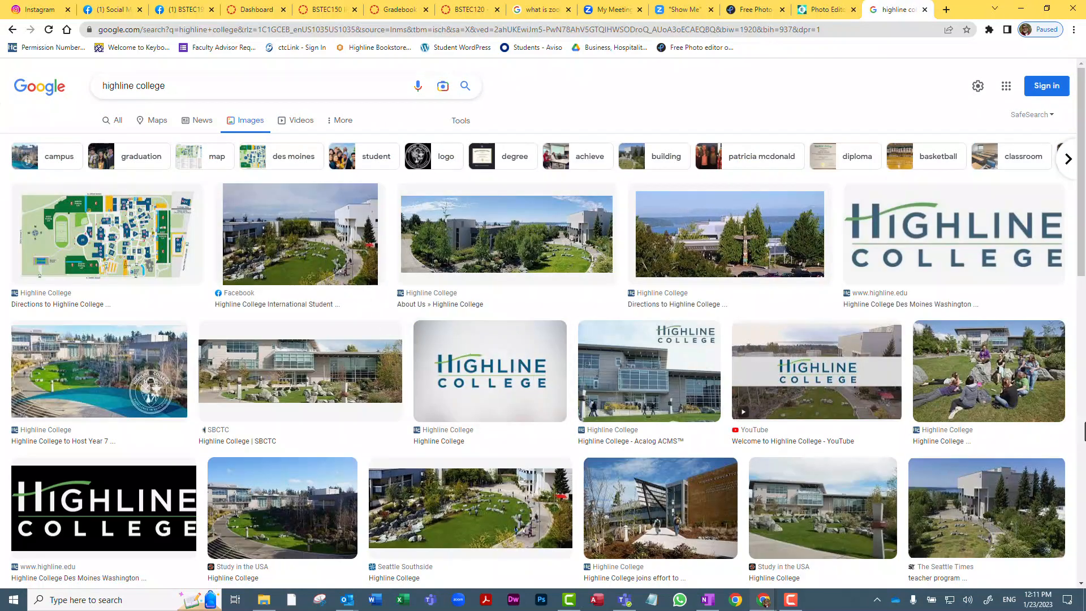
Preview campus pictures in the image results, look through the source brochure PDF of the building picture, and close the brochure
{"action": "left_click", "coordinate": [987, 376]}
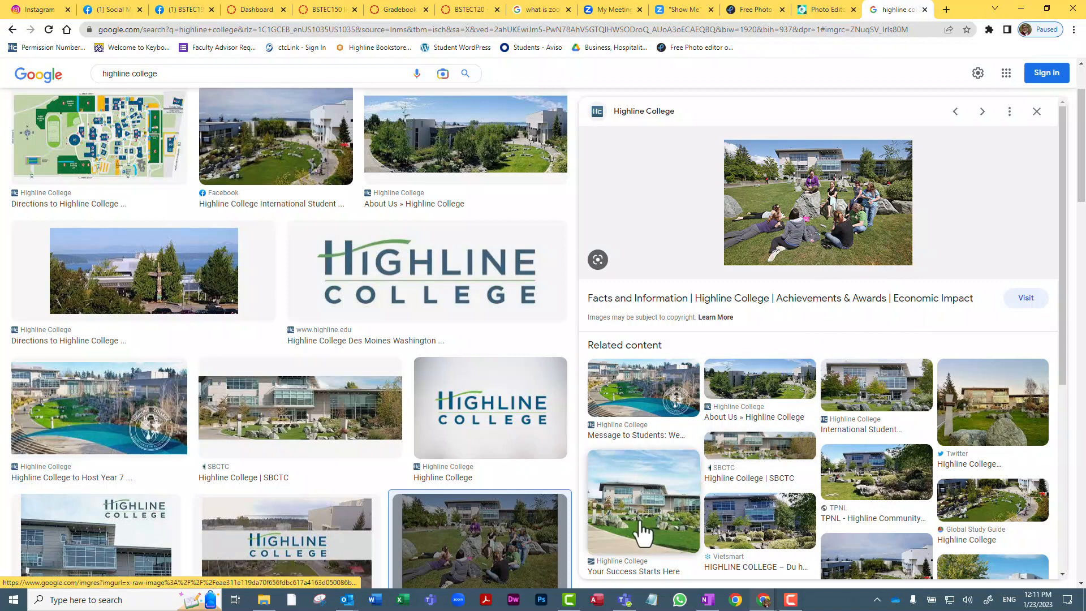
{"action": "left_click", "coordinate": [661, 515]}
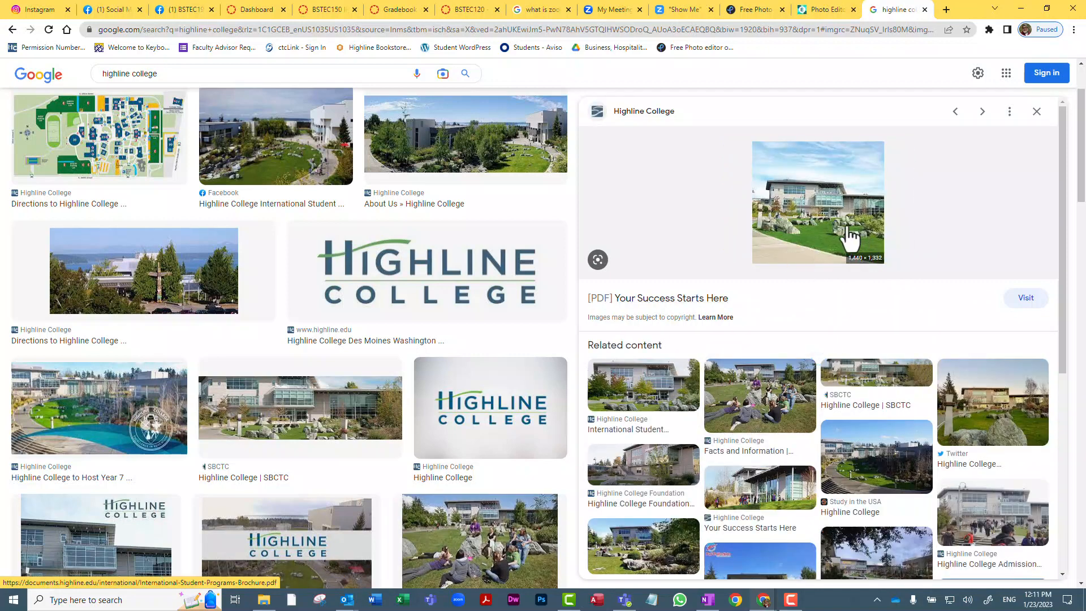
{"action": "left_click", "coordinate": [844, 240]}
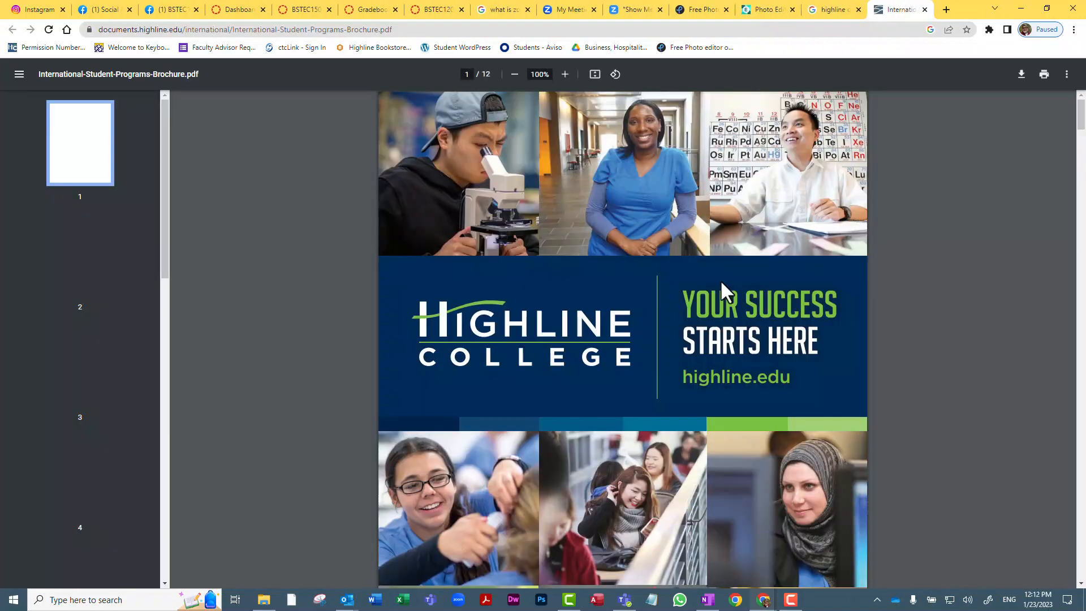
{"action": "scroll", "coordinate": [716, 295], "scroll_direction": "down", "scroll_amount": 4}
{"action": "scroll", "coordinate": [711, 301], "scroll_direction": "down", "scroll_amount": 5}
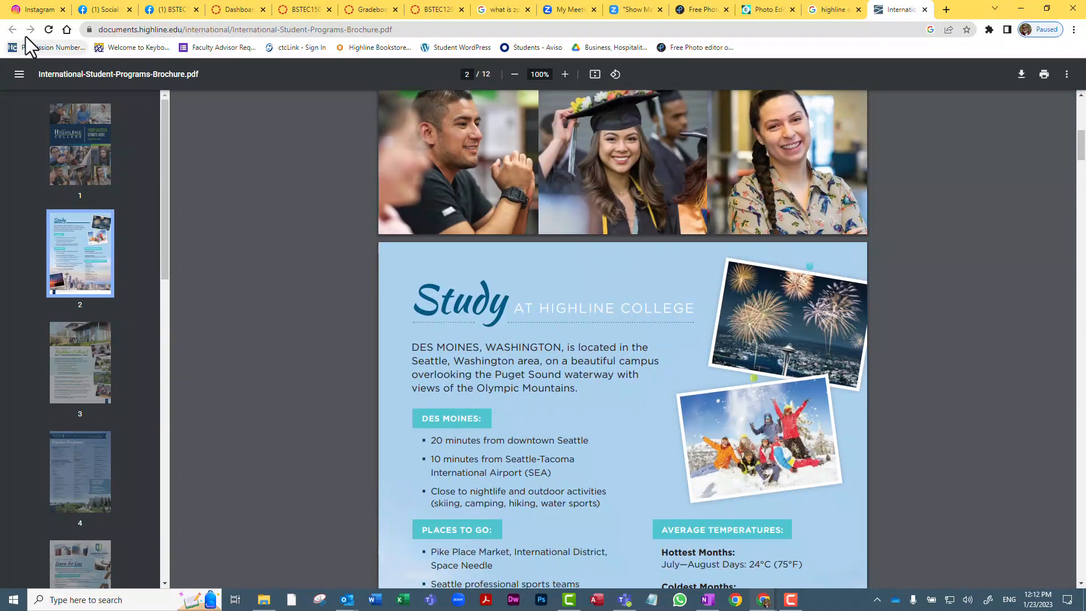
{"action": "left_click", "coordinate": [925, 9]}
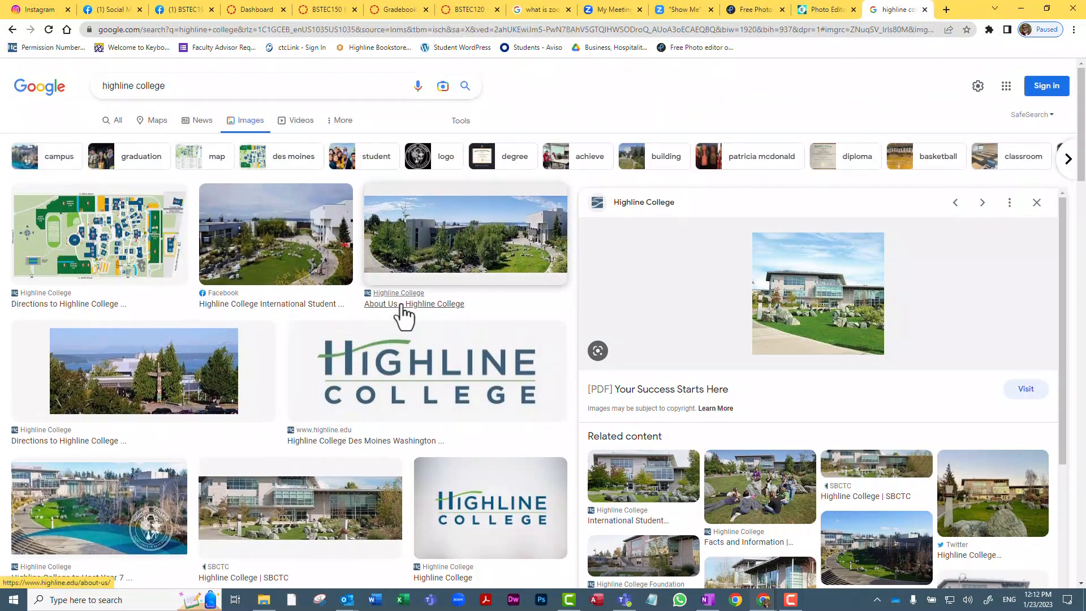
Filter the Highline College image results by size to Large
{"action": "left_click", "coordinate": [461, 121]}
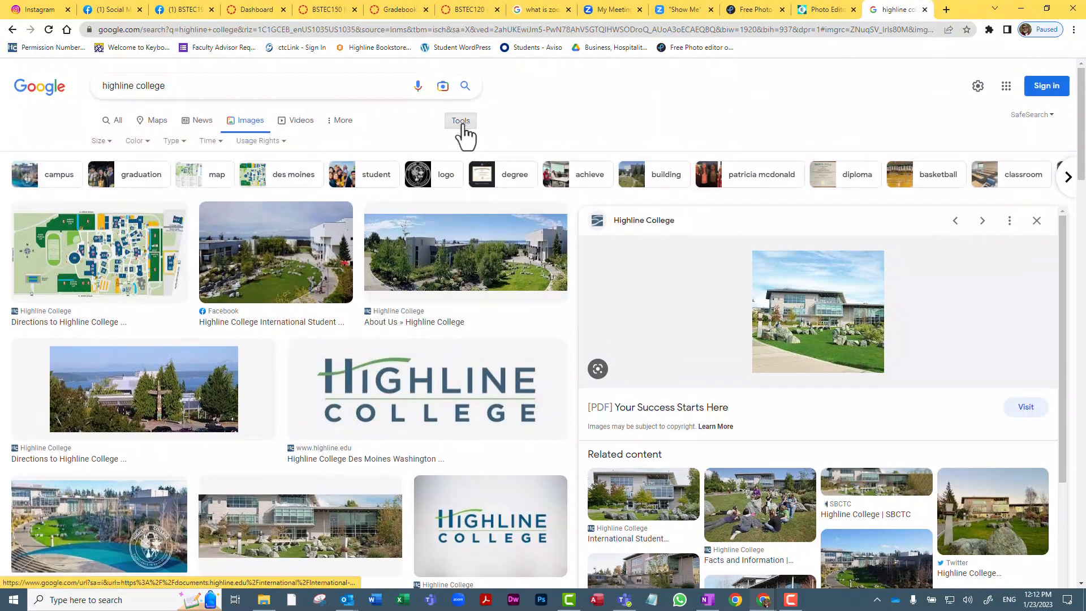
{"action": "left_click", "coordinate": [135, 141]}
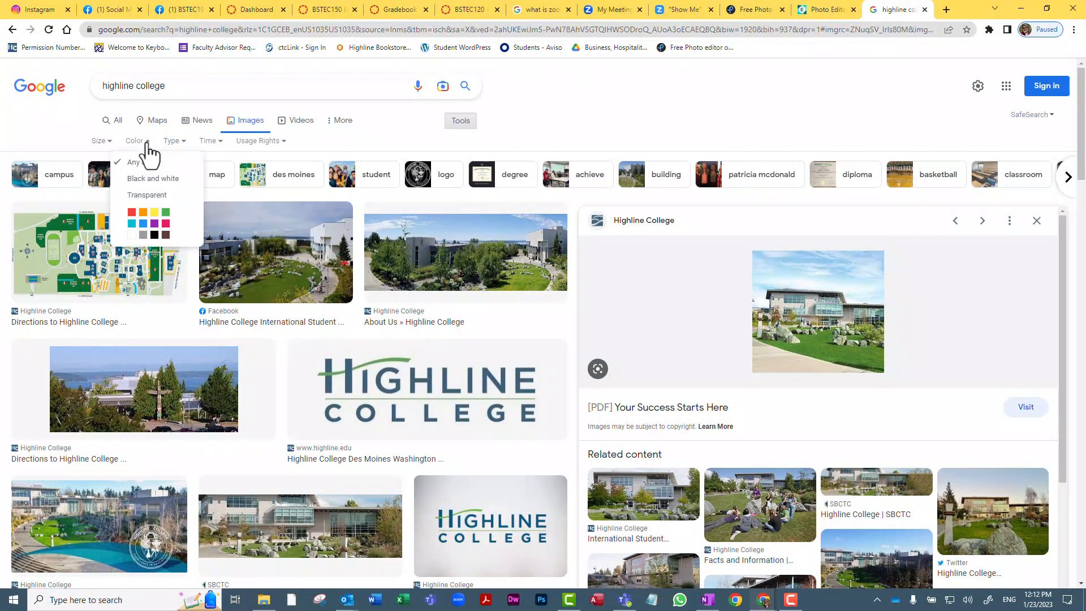
{"action": "left_click", "coordinate": [95, 143]}
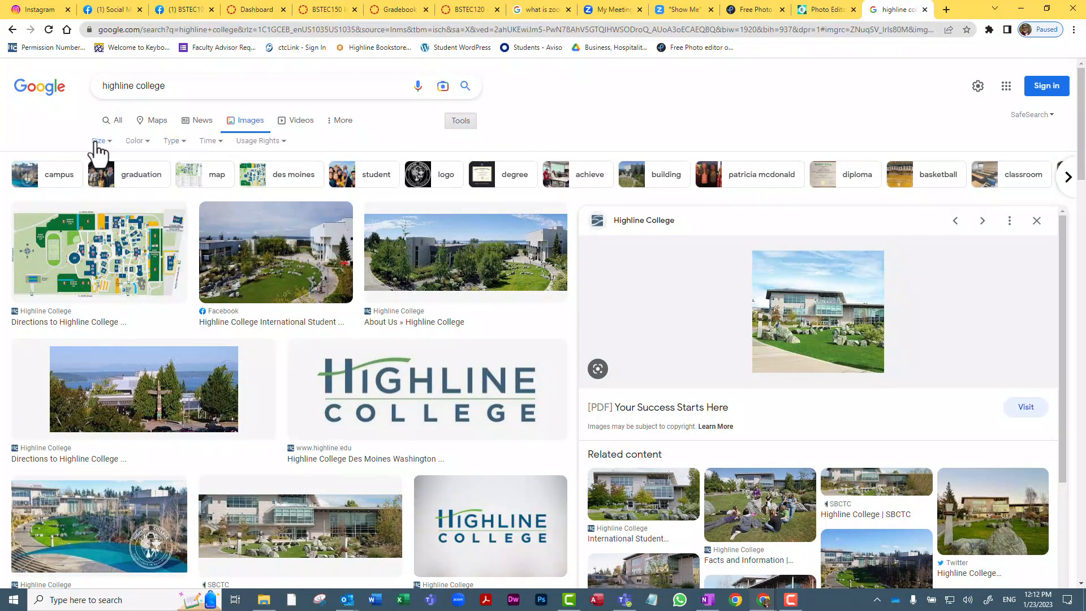
{"action": "left_click", "coordinate": [100, 141]}
{"action": "left_click", "coordinate": [102, 179]}
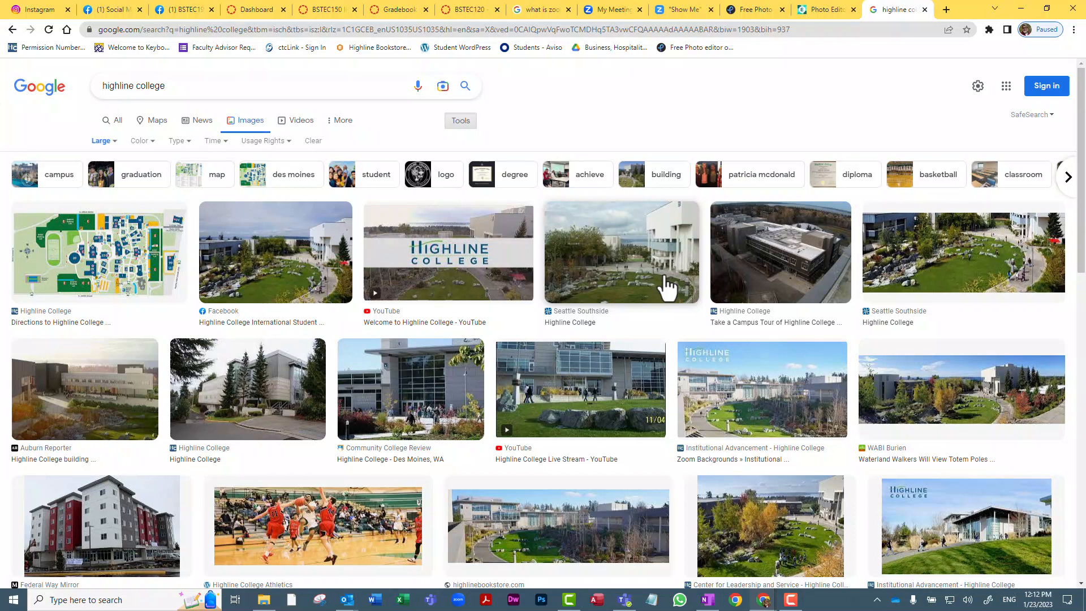
Preview the wide campus lawn photo from Seattle Southside and start saving the image to disk
{"action": "left_click", "coordinate": [951, 264]}
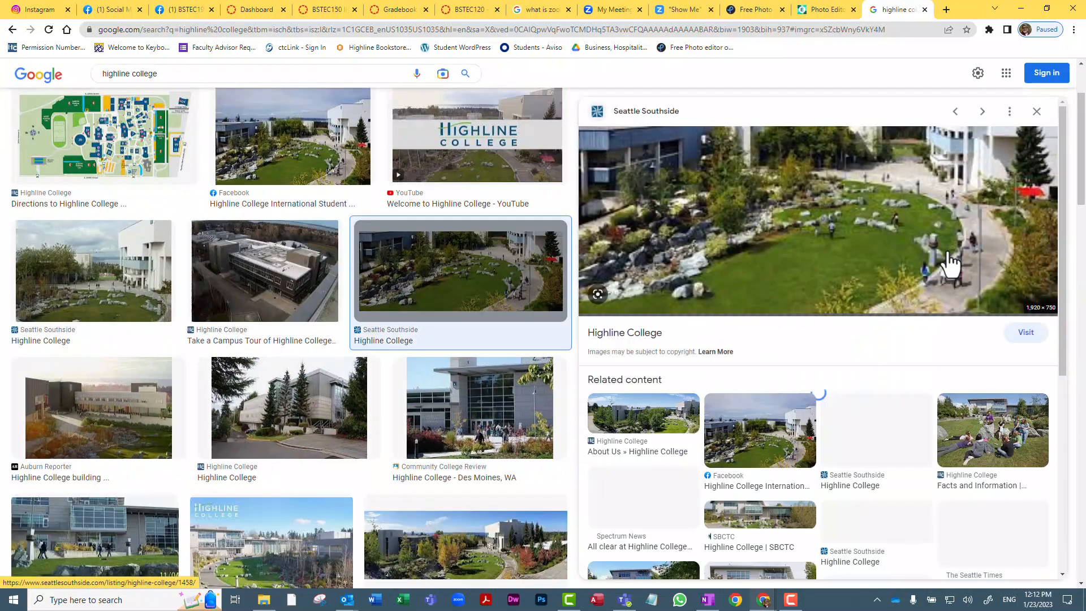
{"action": "right_click", "coordinate": [792, 250]}
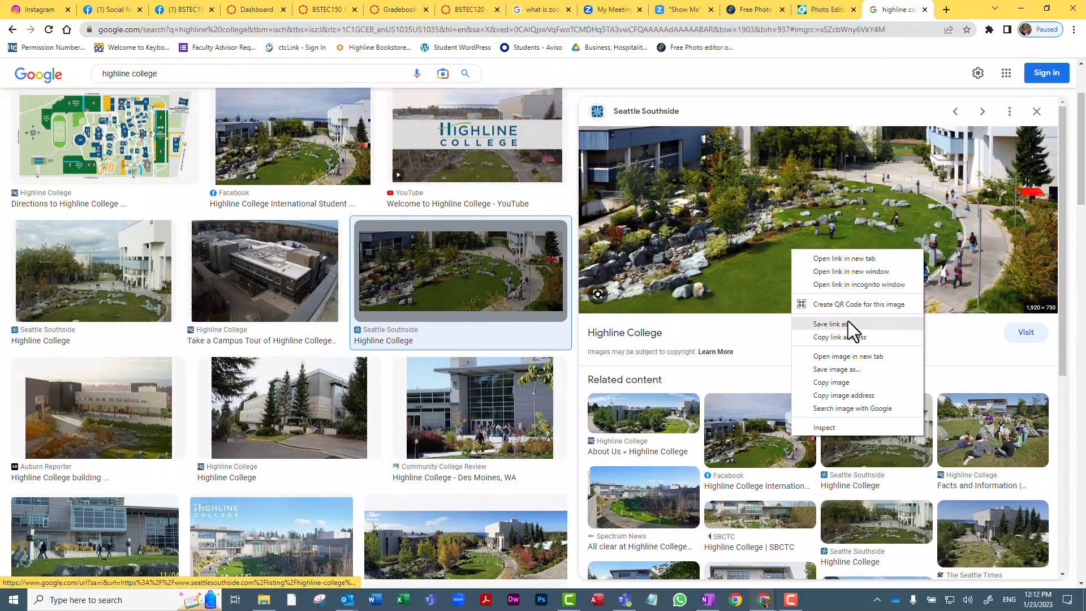
{"action": "left_click", "coordinate": [858, 371]}
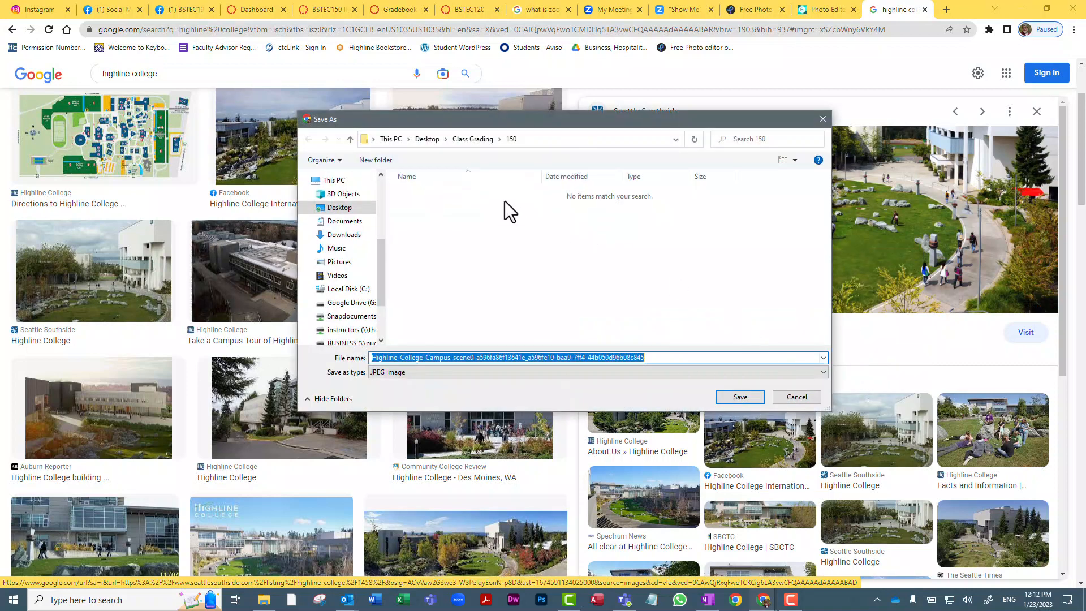
Create a folder named Flixr inside the Class Grading folder and open it as the save location
{"action": "left_click", "coordinate": [471, 139]}
{"action": "left_click", "coordinate": [385, 162]}
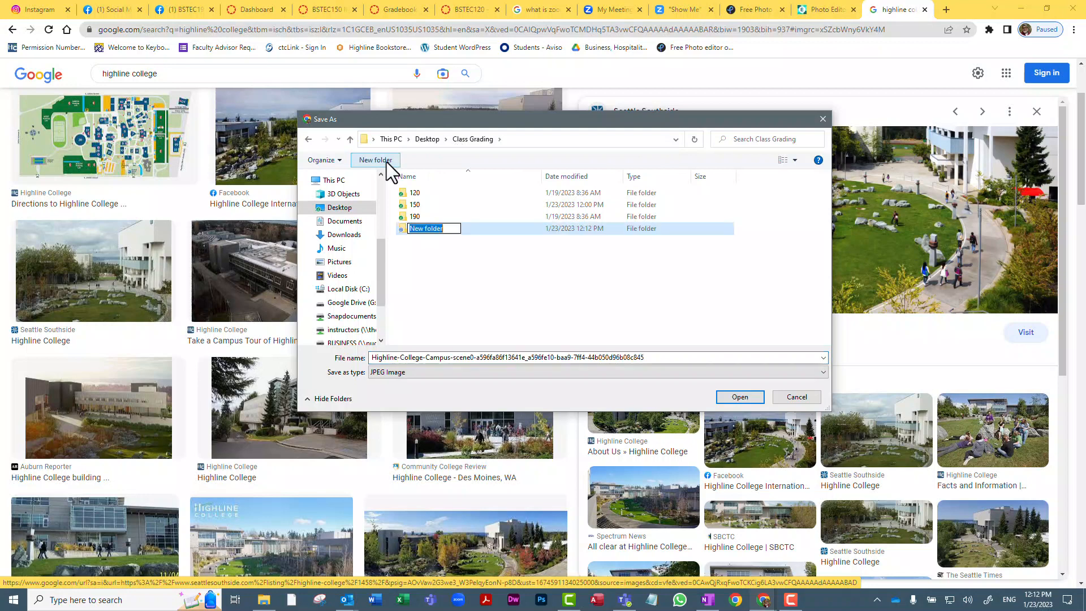
{"action": "type", "text": "Fli"}
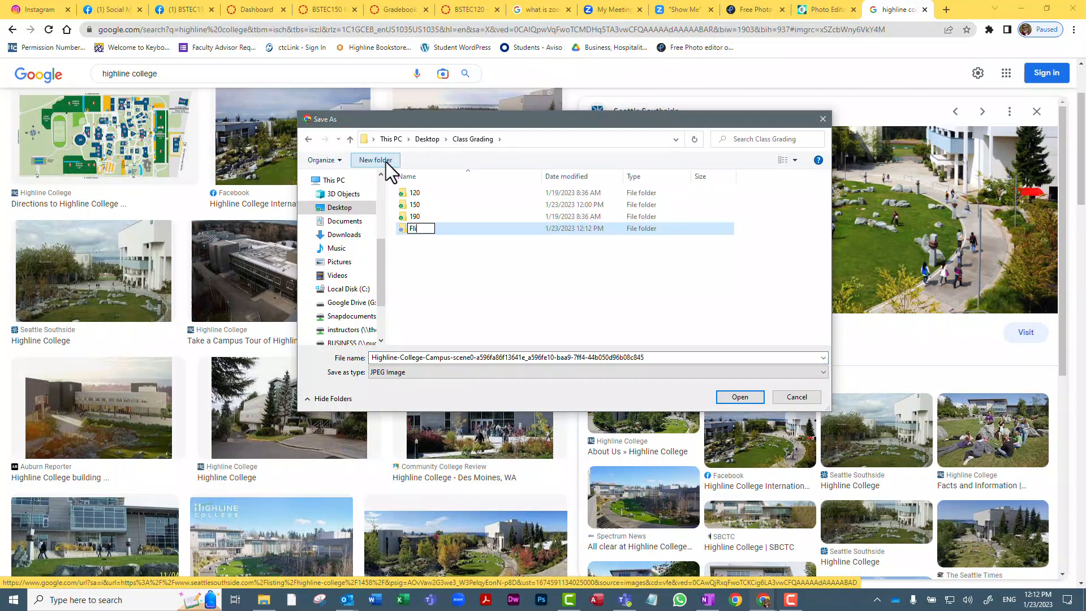
{"action": "type", "text": "xr"}
{"action": "key", "text": "Return"}
{"action": "key", "text": "Return"}
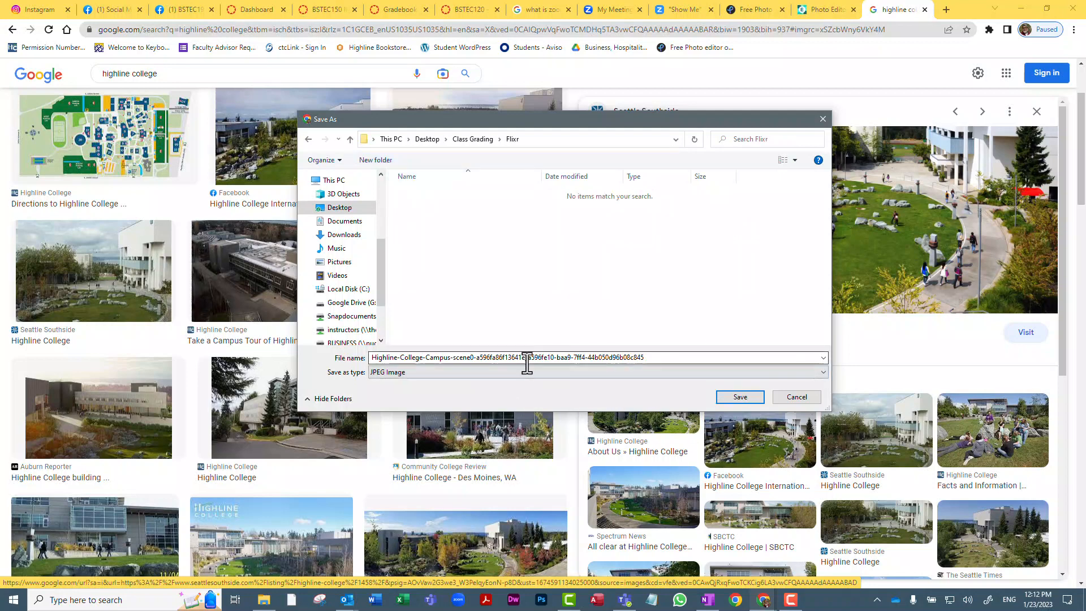
Remove the long trailing code from the suggested file name and save the campus photo as a JPEG image
{"action": "double_click", "coordinate": [450, 357]}
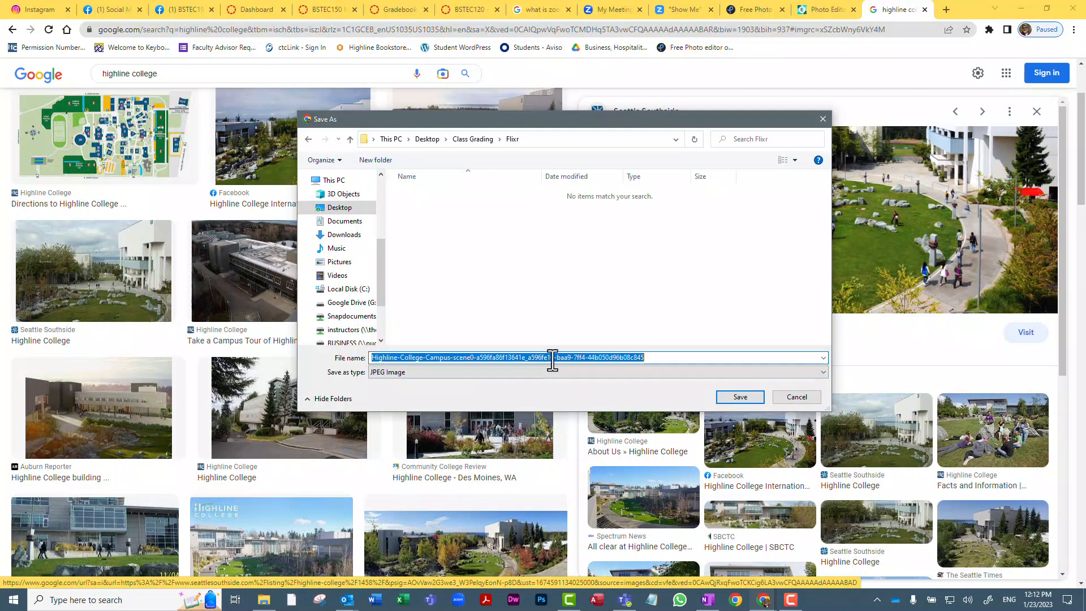
{"action": "left_click_drag", "start_coordinate": [654, 356], "coordinate": [453, 357]}
{"action": "key", "text": "BackSpace"}
{"action": "key", "text": "Return"}
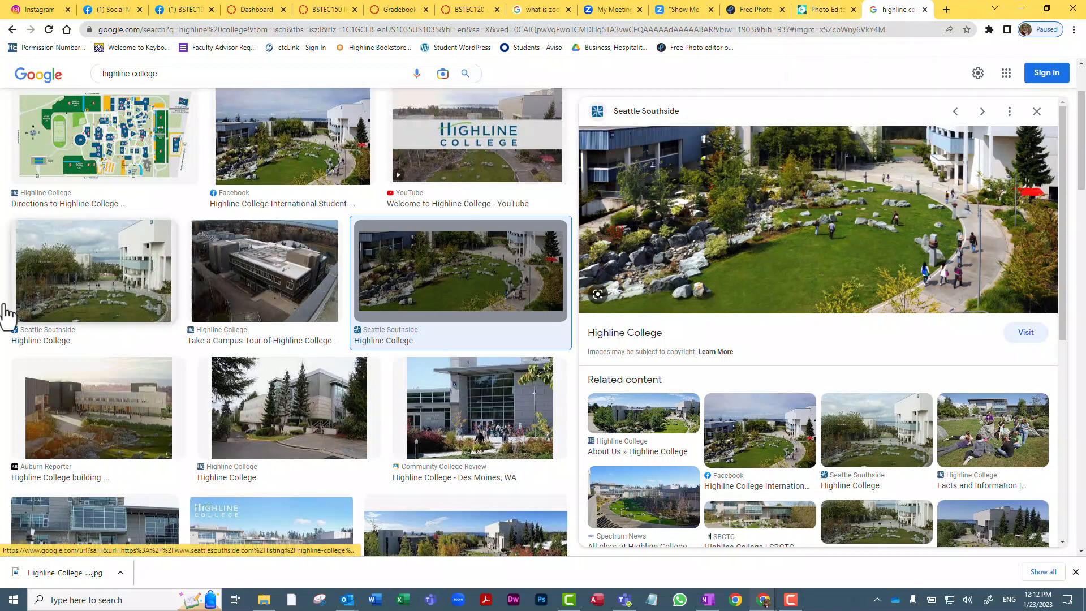
Switch to Pixlr E and open the portrait of the man by the water from the Flixr folder in Desktop > Class Grading
{"action": "left_click", "coordinate": [178, 9]}
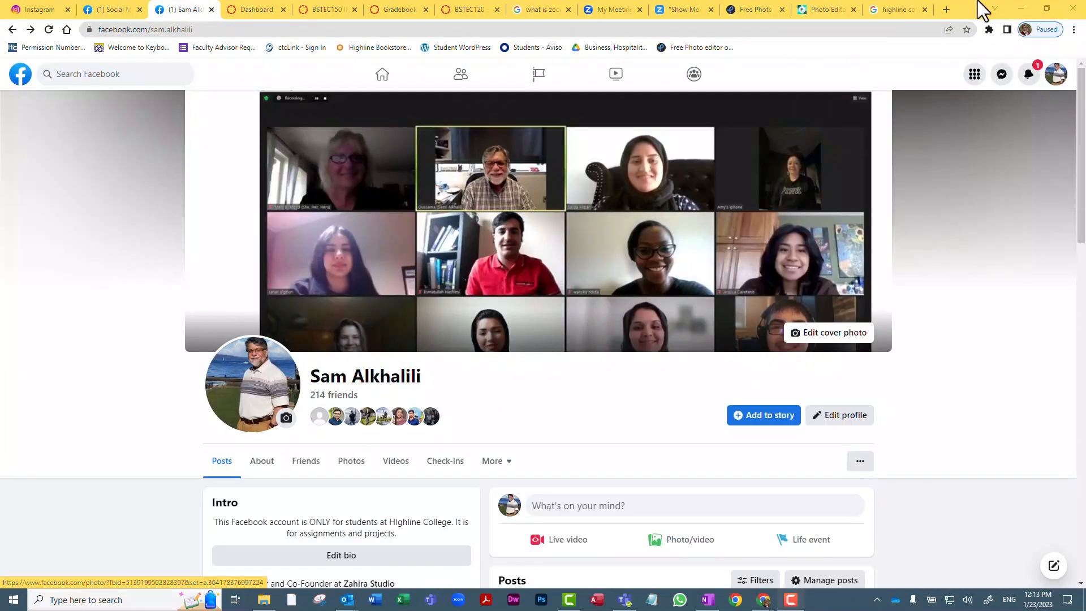
{"action": "left_click", "coordinate": [830, 9]}
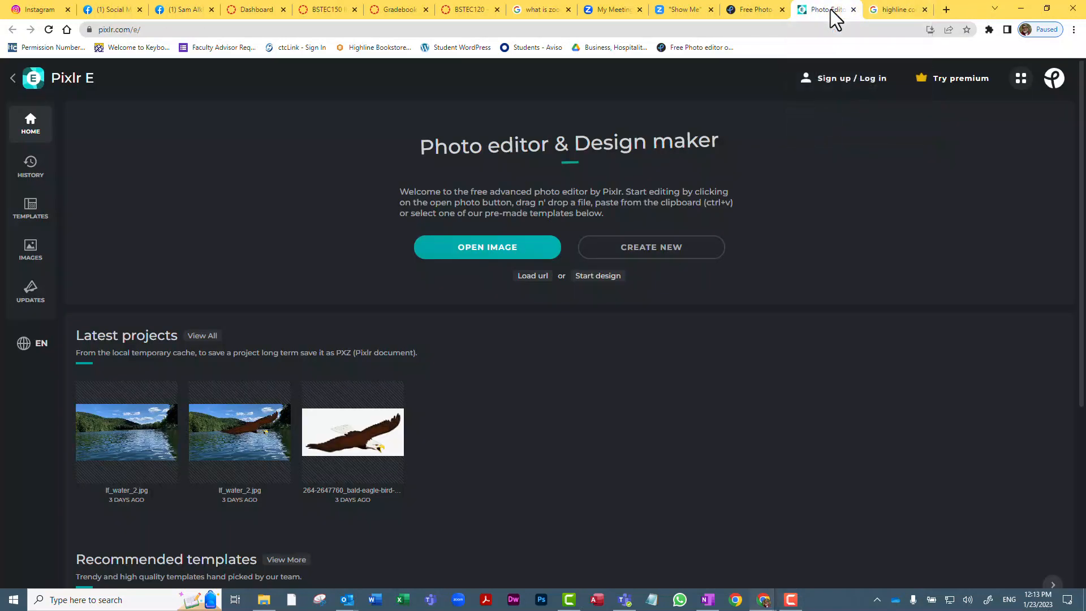
{"action": "left_click", "coordinate": [503, 260]}
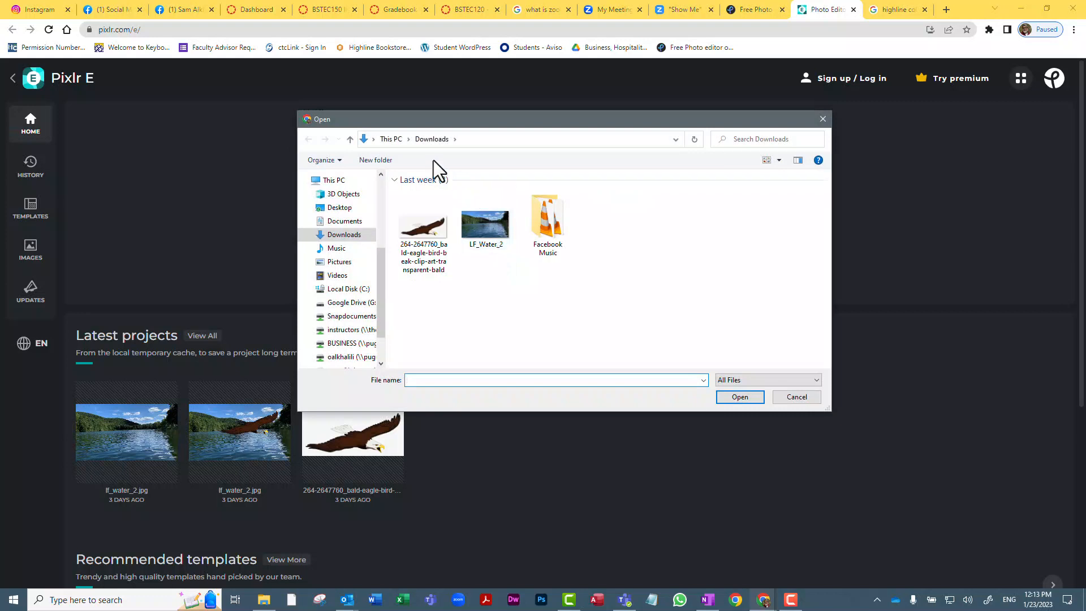
{"action": "left_click", "coordinate": [352, 208]}
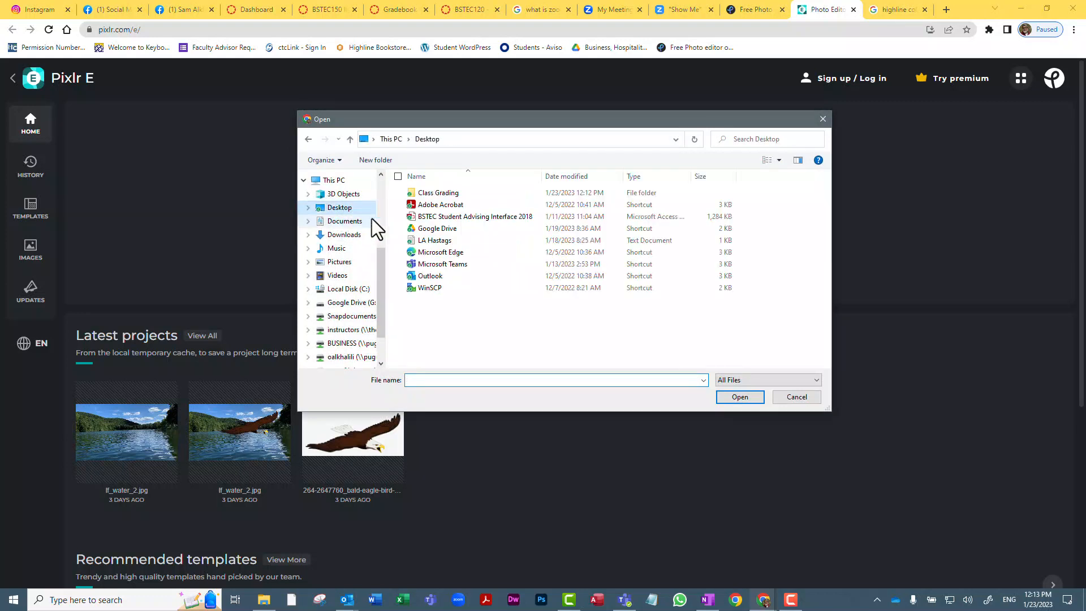
{"action": "double_click", "coordinate": [445, 194]}
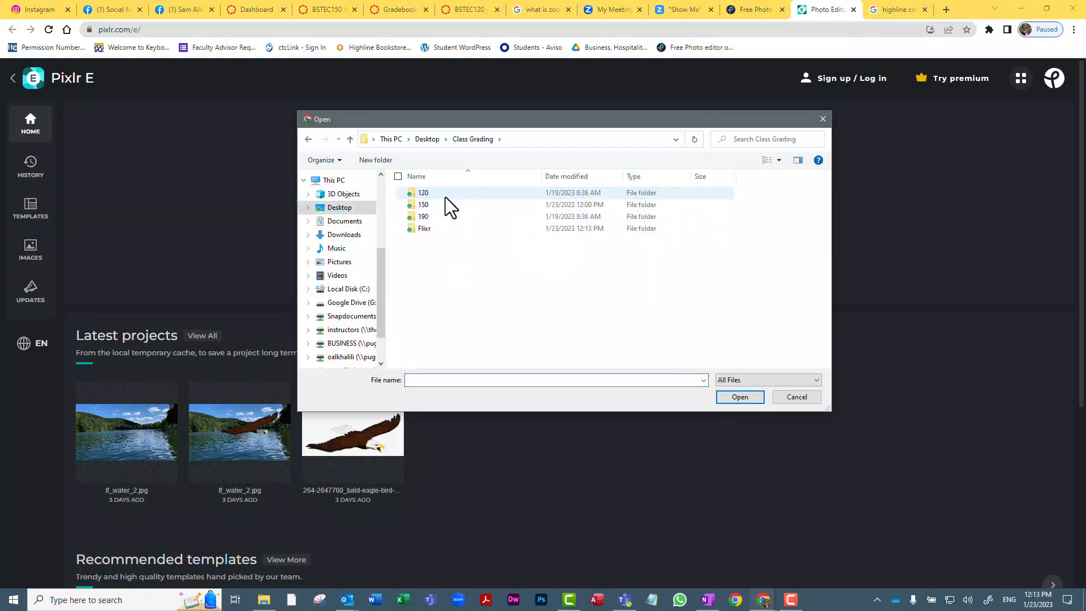
{"action": "double_click", "coordinate": [430, 228]}
{"action": "double_click", "coordinate": [481, 206]}
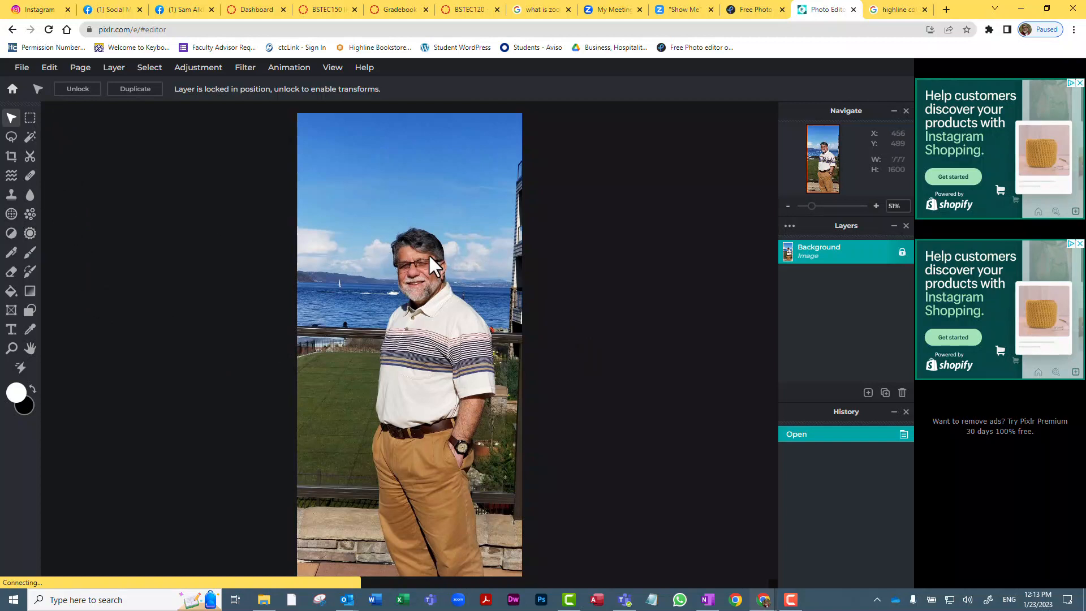
Select the blue sky above the man with the Magic Wand and clear it, including the darker band along the upper edge
{"action": "left_click", "coordinate": [30, 137]}
{"action": "left_click", "coordinate": [397, 197]}
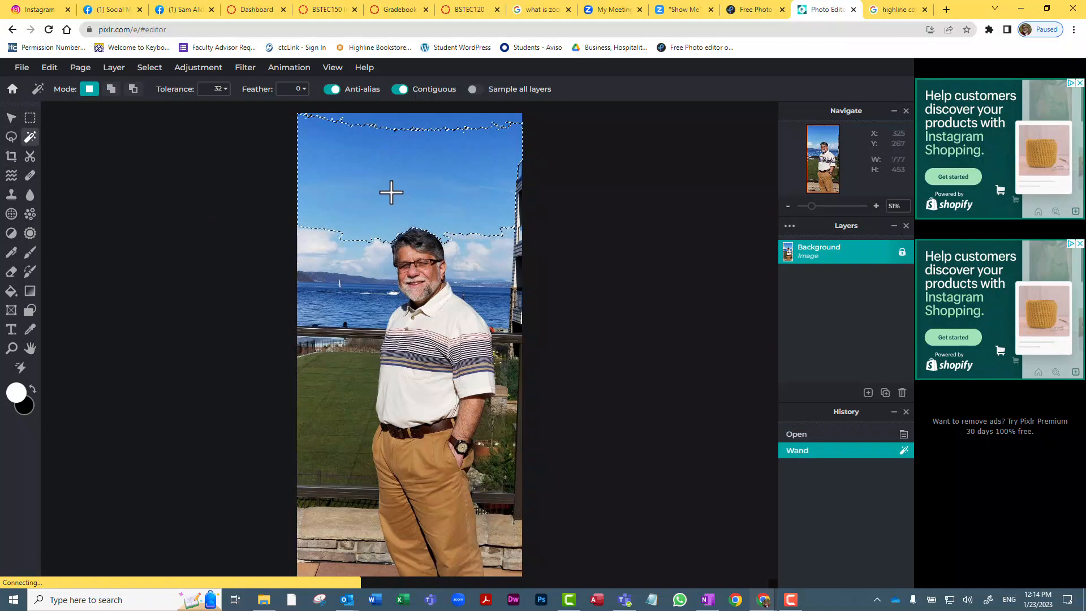
{"action": "key", "text": "Delete"}
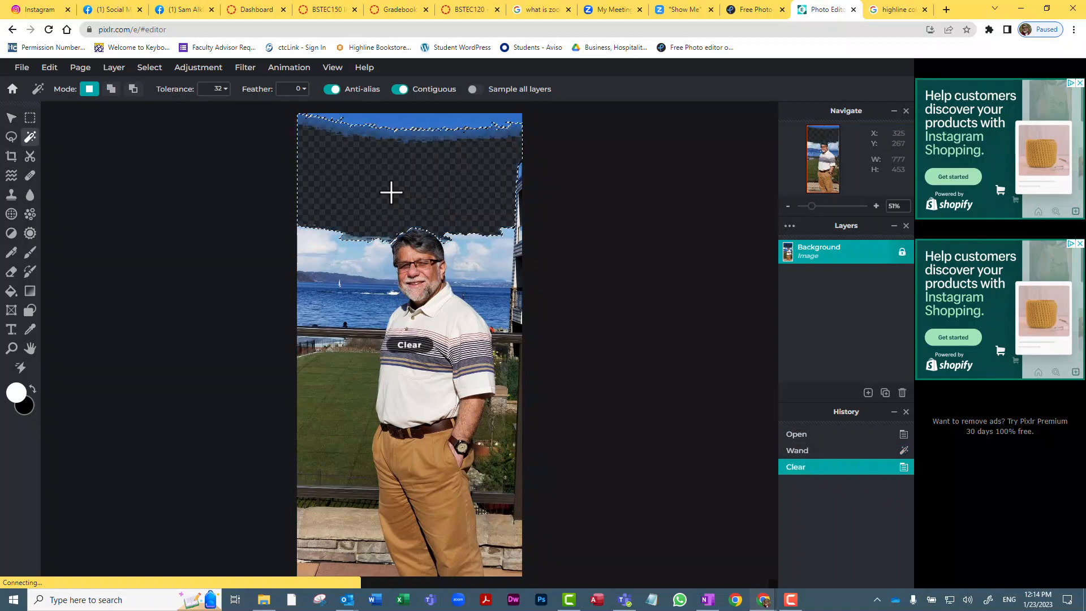
{"action": "left_click", "coordinate": [433, 127]}
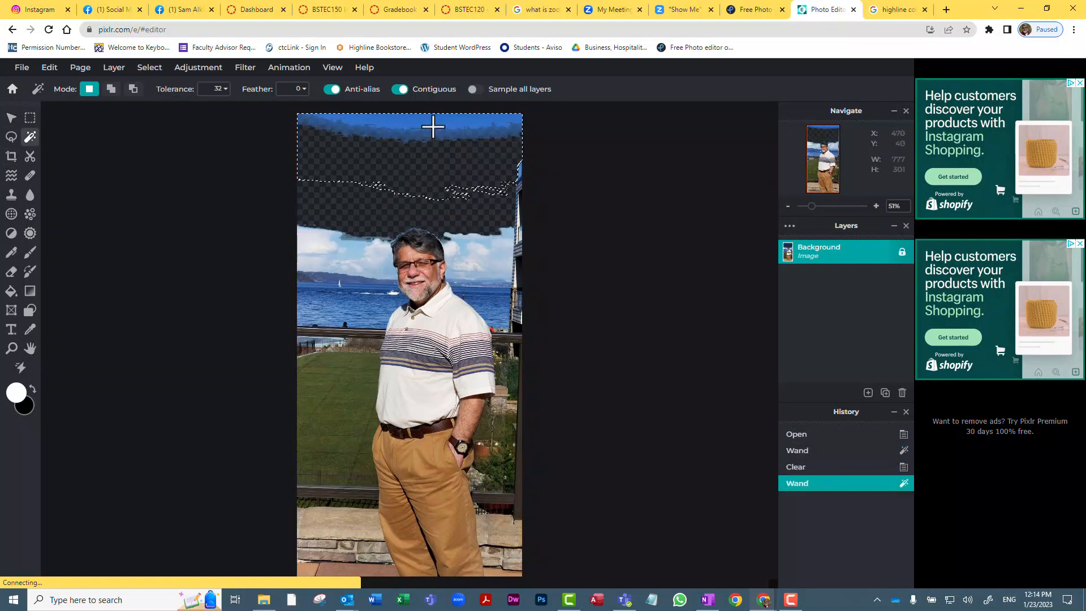
{"action": "key", "text": "Delete"}
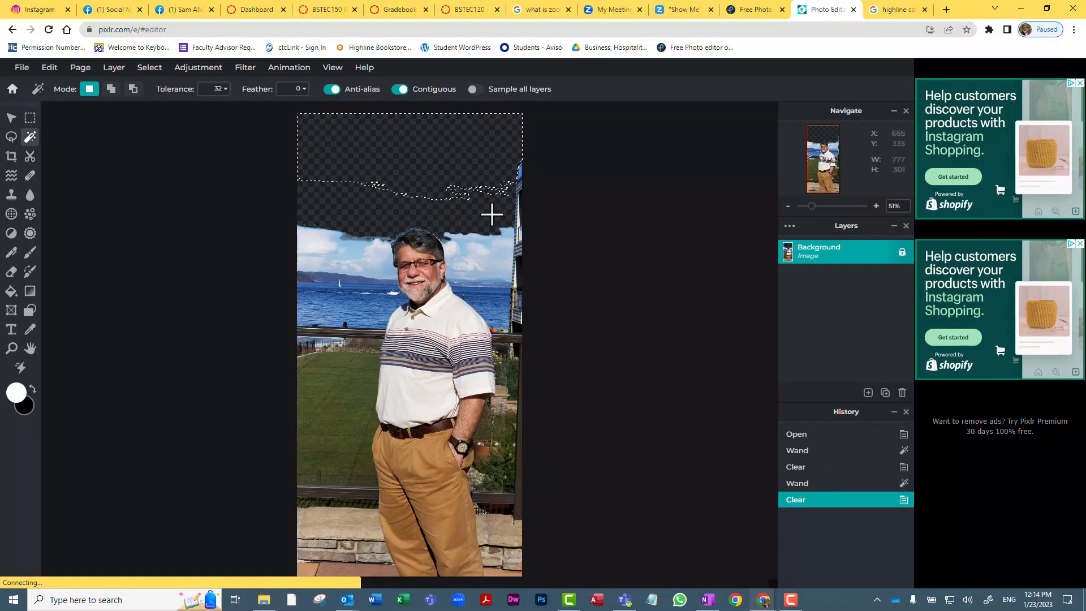
Wand-select and clear the cloudy sky patches between the man's head and the building on the right
{"action": "left_click", "coordinate": [492, 244]}
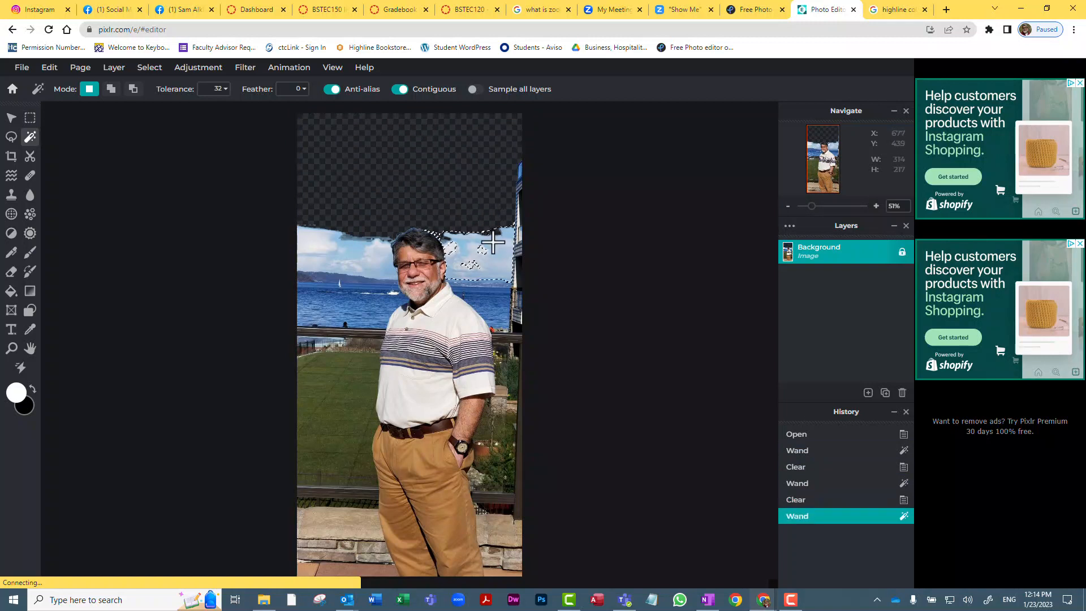
{"action": "key", "text": "Delete"}
{"action": "left_click", "coordinate": [479, 249]}
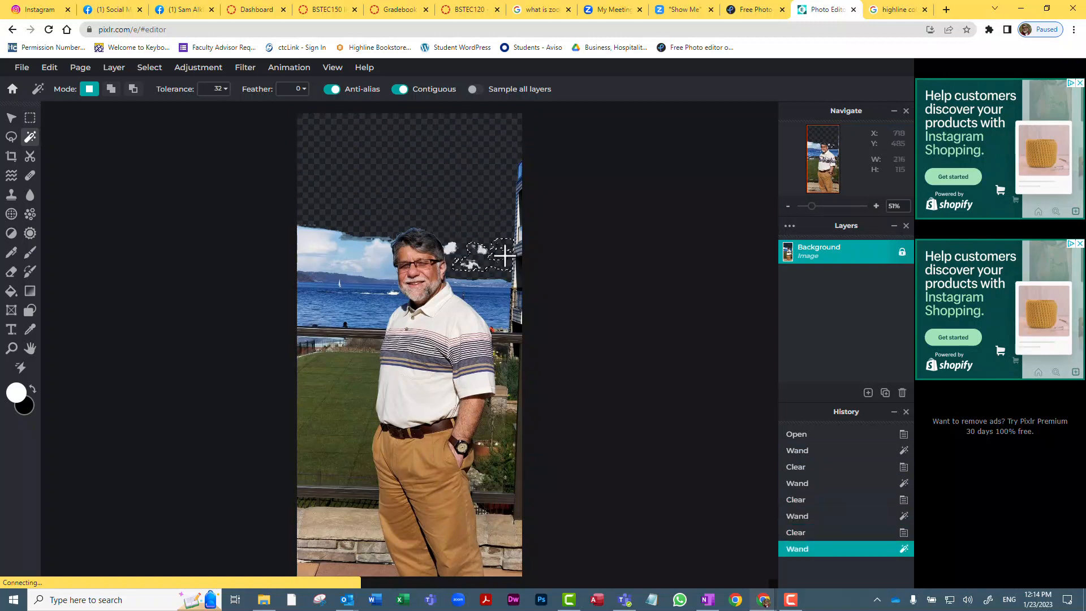
{"action": "key", "text": "Delete"}
{"action": "left_click", "coordinate": [452, 247]}
{"action": "key", "text": "Delete"}
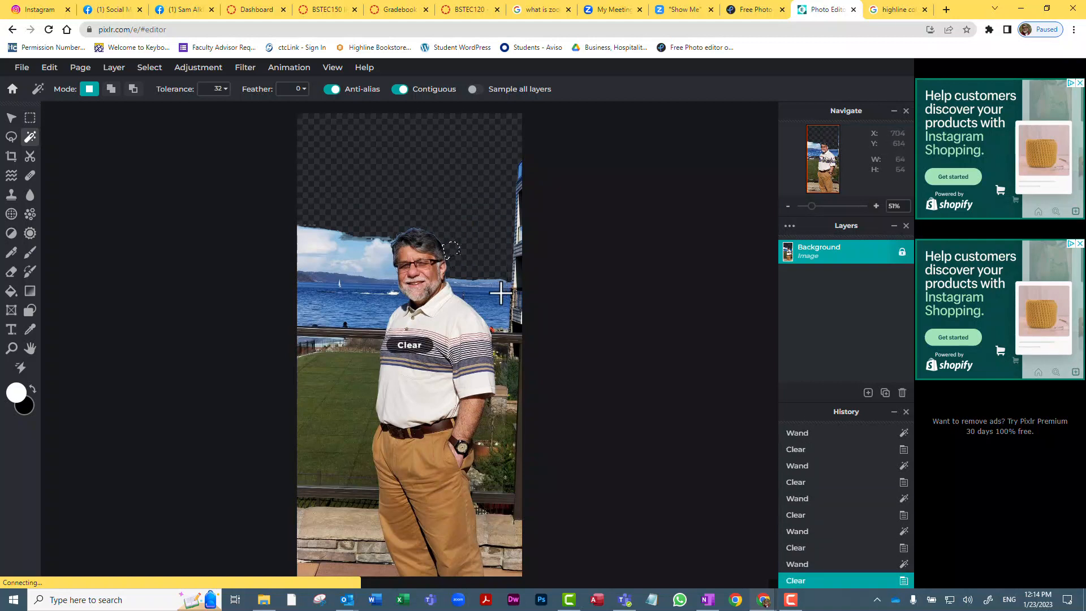
Wand-select and clear the horizon strip and water between the man's shoulder and the building on the right
{"action": "left_click", "coordinate": [496, 289]}
{"action": "key", "text": "Delete"}
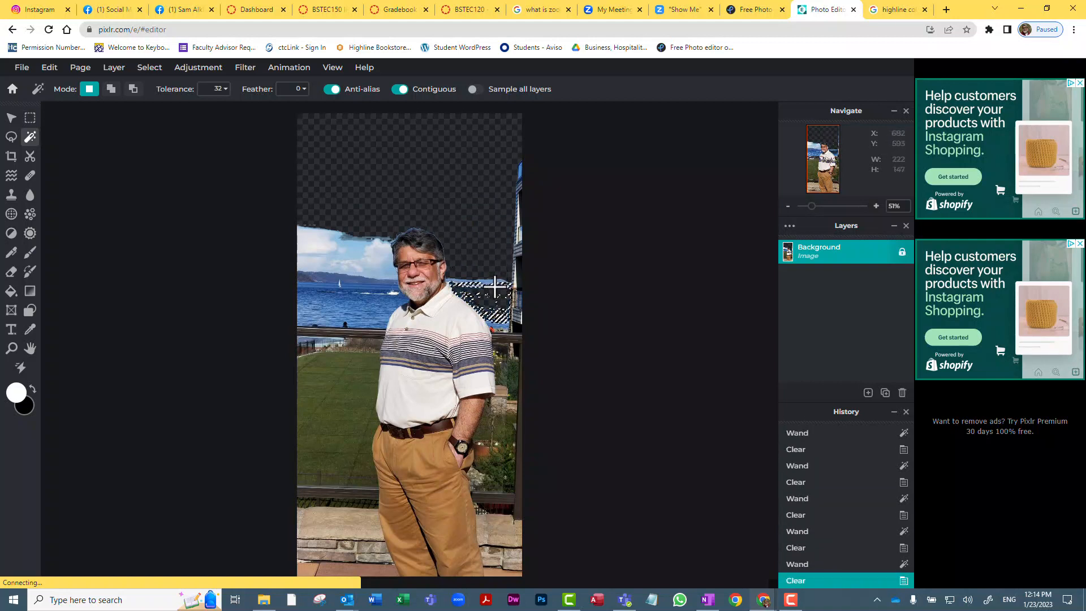
{"action": "left_click", "coordinate": [487, 257]}
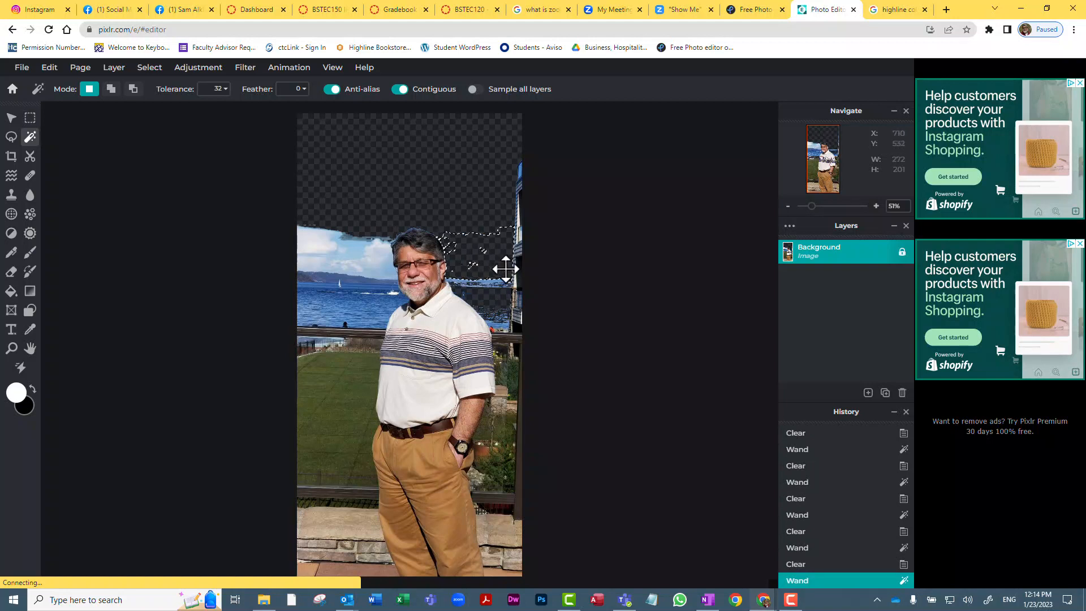
{"action": "key", "text": "Delete"}
{"action": "left_click", "coordinate": [483, 284]}
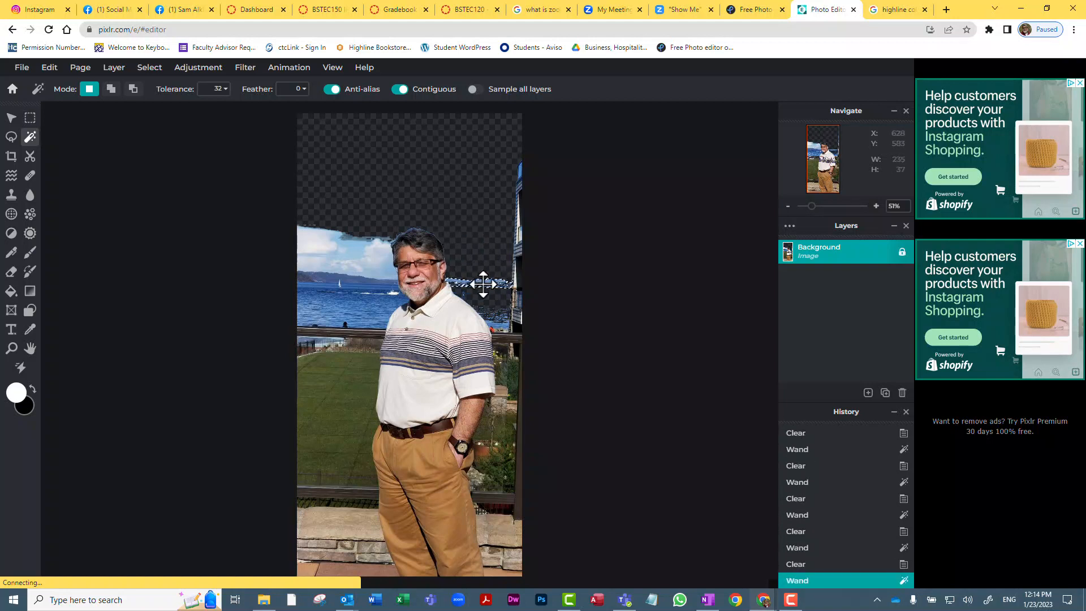
{"action": "key", "text": "Delete"}
{"action": "left_click", "coordinate": [489, 314]}
{"action": "key", "text": "Delete"}
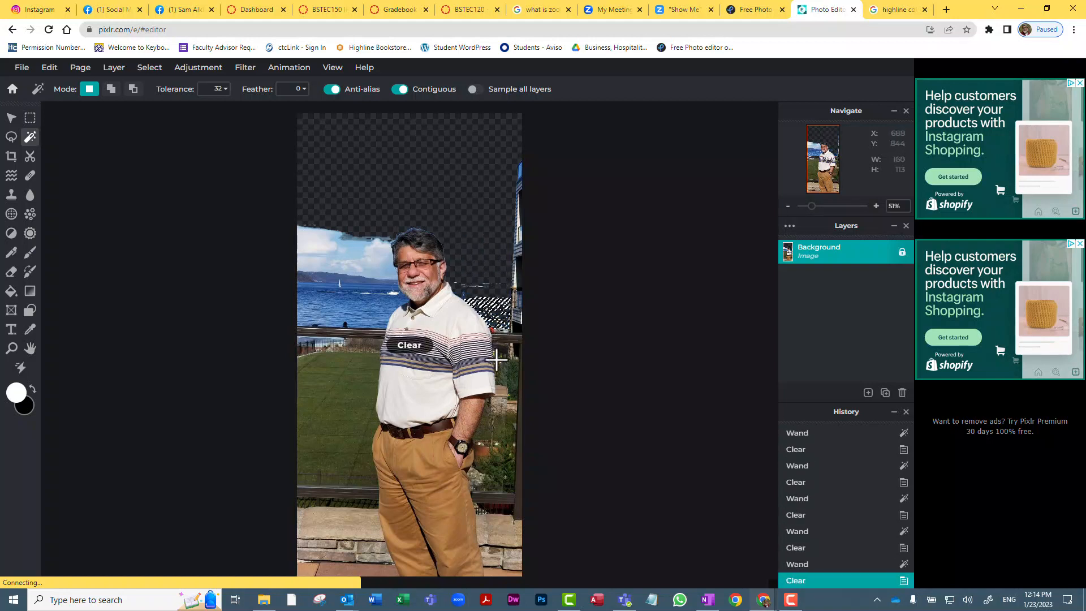
Wand-select and clear the railing and shrub area beside the man's arm on the right
{"action": "left_click", "coordinate": [505, 360]}
{"action": "key", "text": "Delete"}
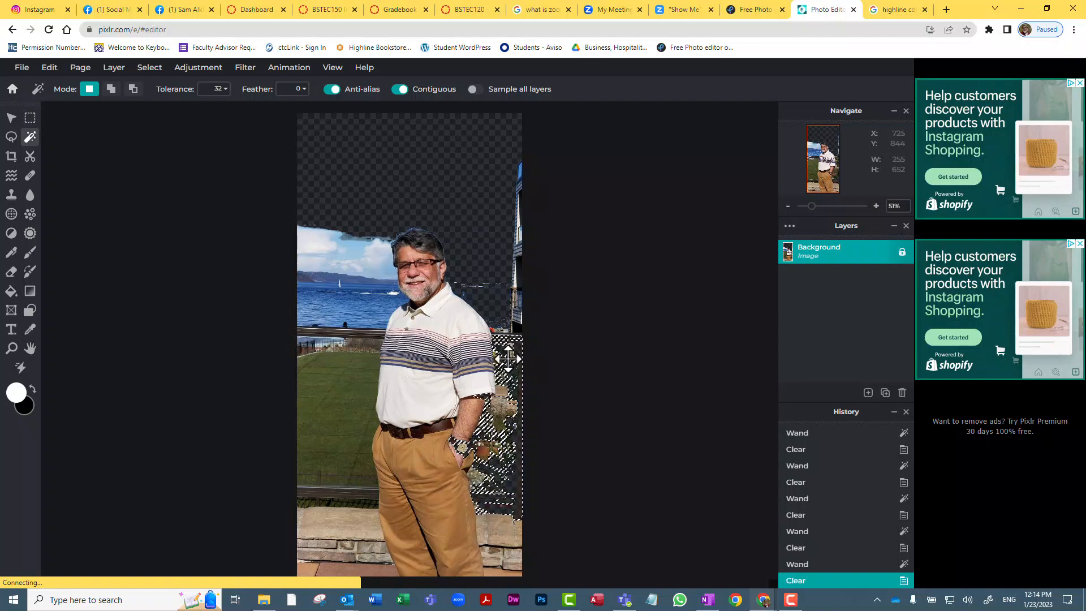
{"action": "left_click", "coordinate": [508, 359]}
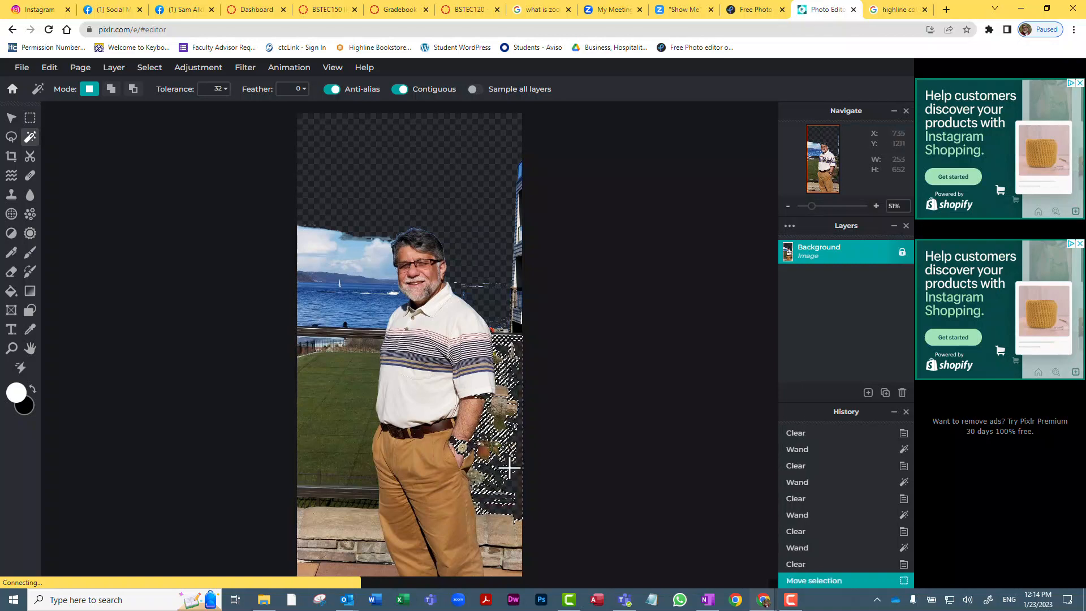
Try the wand on the stone walls at both sides, but select and clear only the lawn left of the man
{"action": "left_click", "coordinate": [508, 530]}
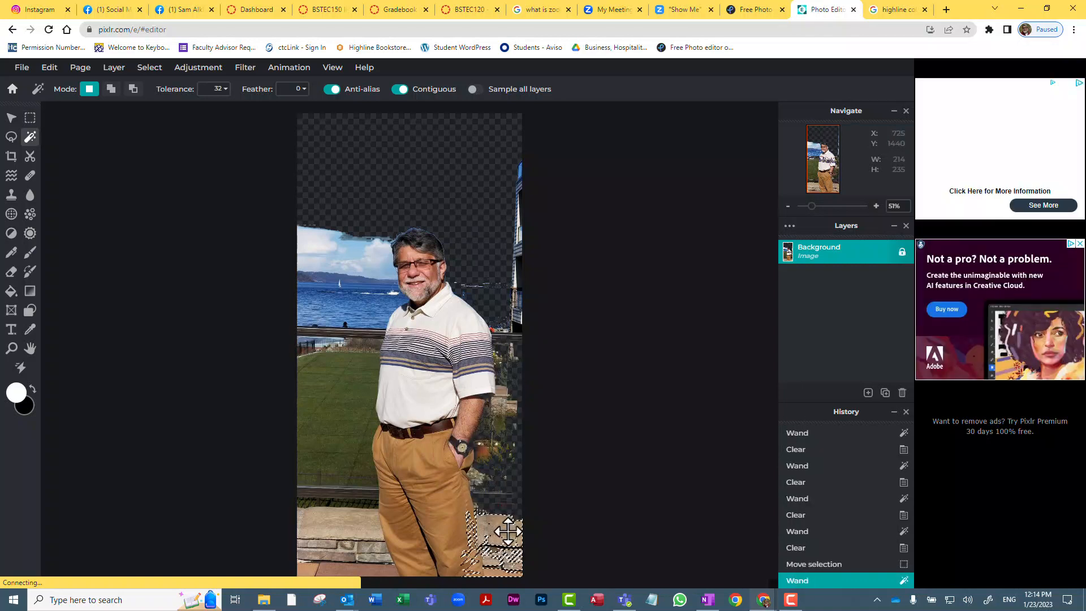
{"action": "left_click", "coordinate": [351, 518]}
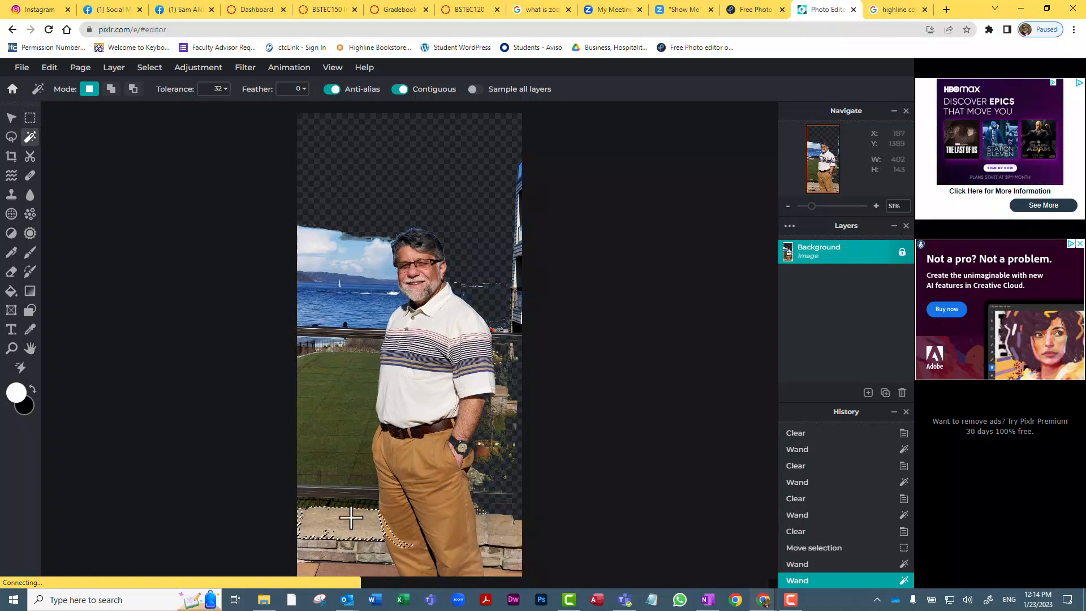
{"action": "left_click", "coordinate": [343, 443]}
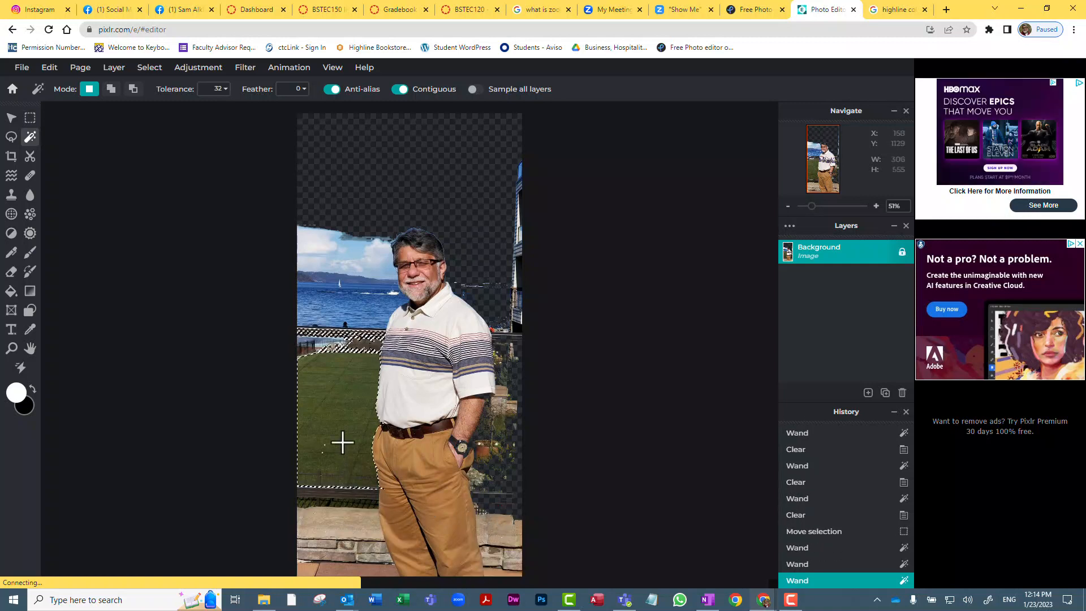
{"action": "key", "text": "Delete"}
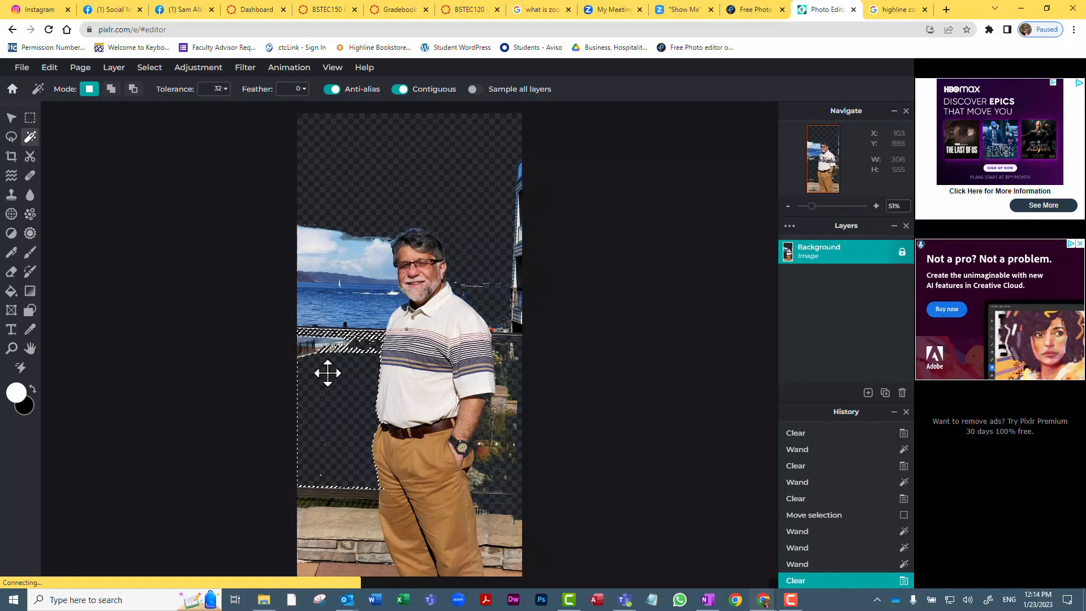
Wand-select and clear the clouds left of the man's head, and remove the remaining selection
{"action": "left_click", "coordinate": [346, 264]}
{"action": "left_click", "coordinate": [376, 257]}
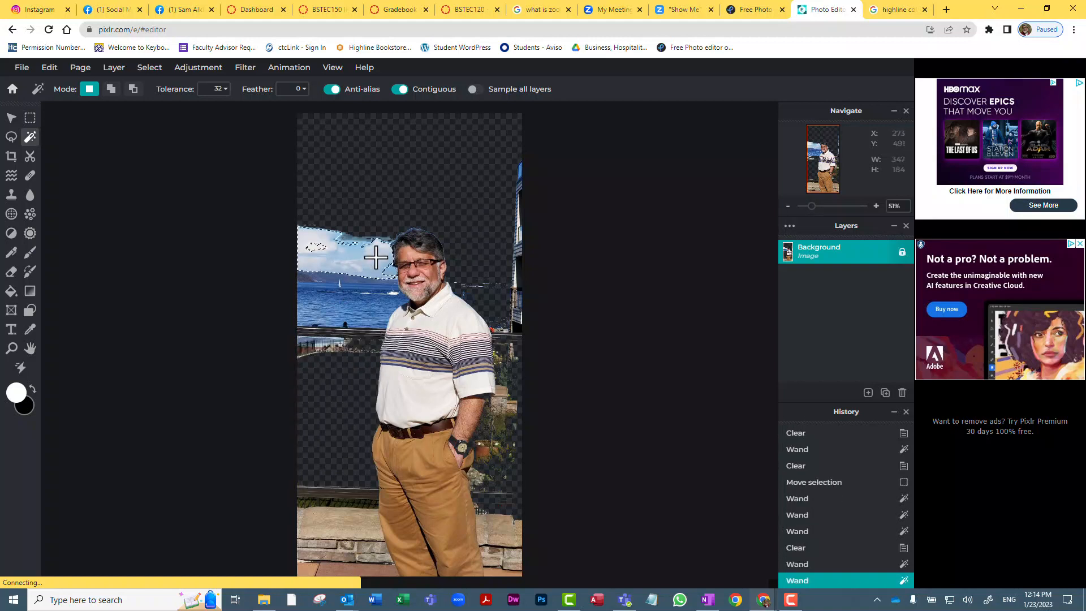
{"action": "key", "text": "Delete"}
{"action": "left_click", "coordinate": [350, 239]}
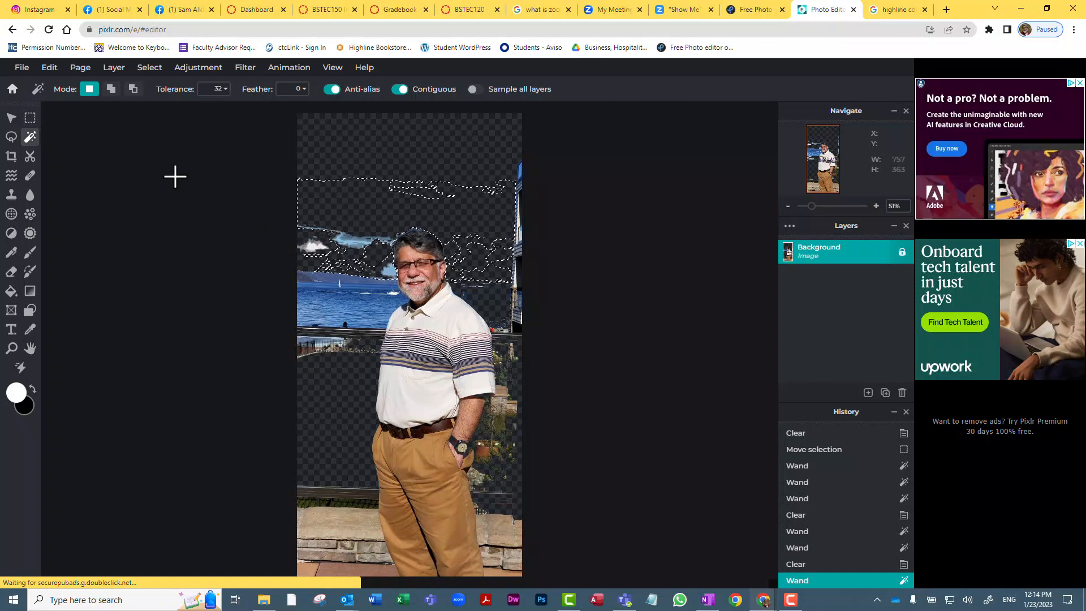
{"action": "left_click", "coordinate": [30, 118]}
{"action": "left_click", "coordinate": [352, 152]}
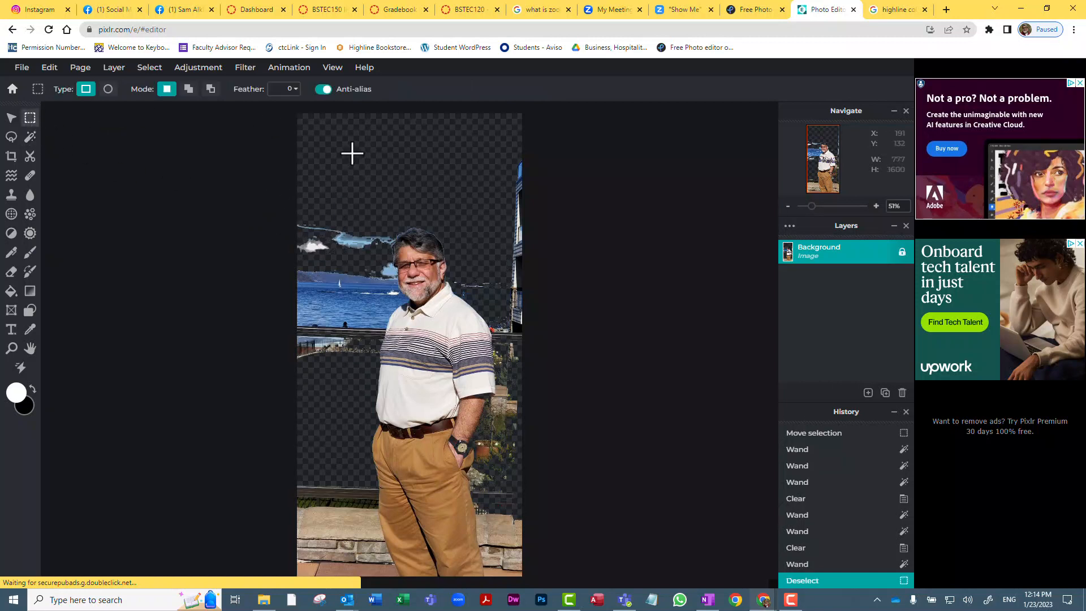
Erase leftover sky and water left of the man's face and shoulder using a soft eraser brush of size 40
{"action": "left_click", "coordinate": [30, 175]}
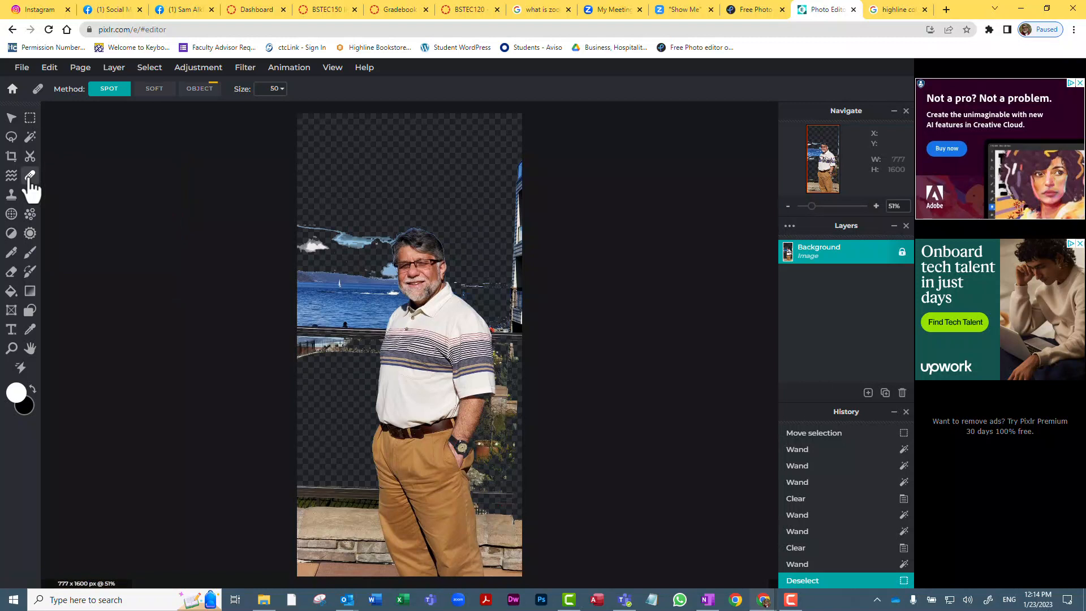
{"action": "left_click", "coordinate": [13, 274]}
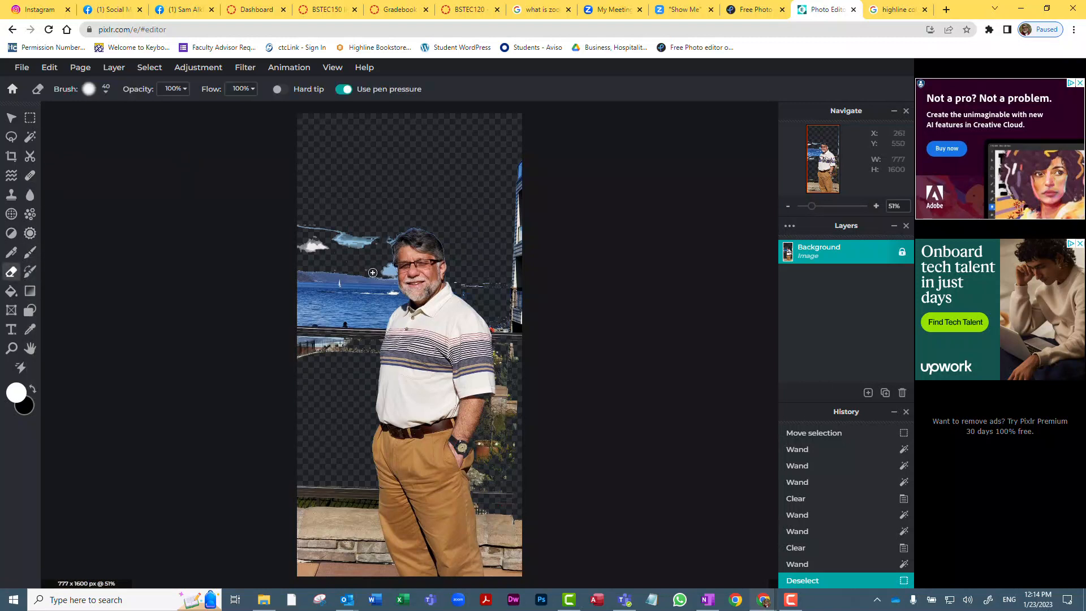
{"action": "left_click_drag", "start_coordinate": [369, 273], "coordinate": [365, 278]}
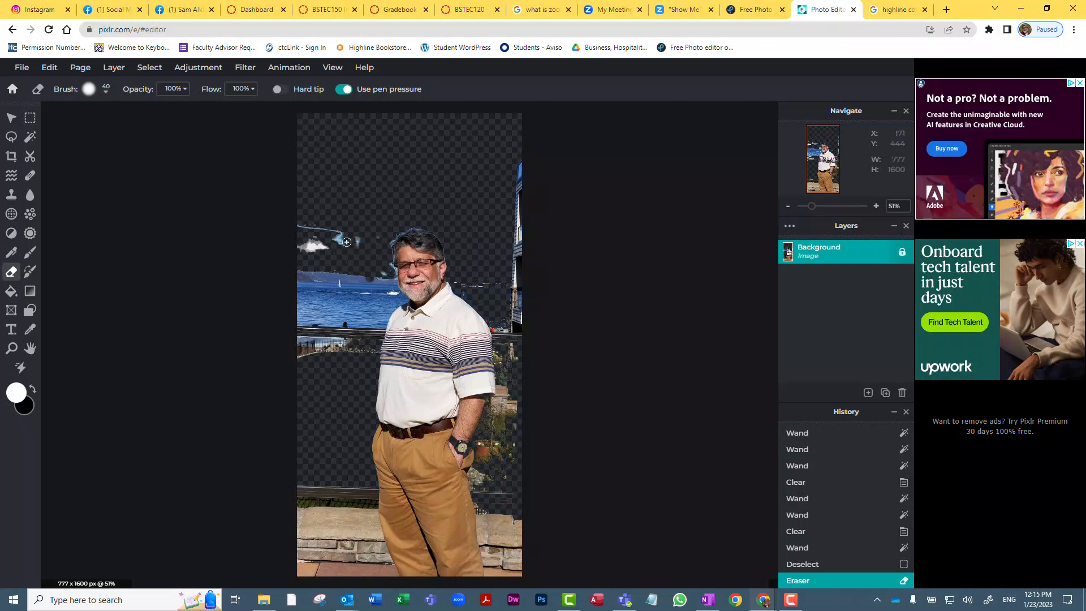
{"action": "left_click_drag", "start_coordinate": [351, 286], "coordinate": [350, 248]}
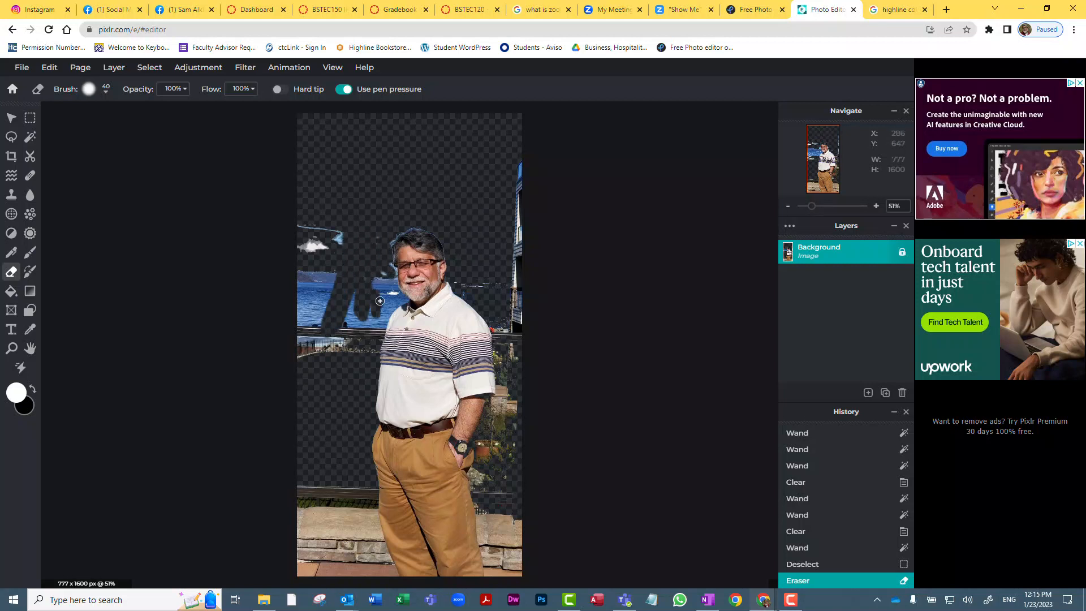
{"action": "left_click_drag", "start_coordinate": [374, 296], "coordinate": [374, 298]}
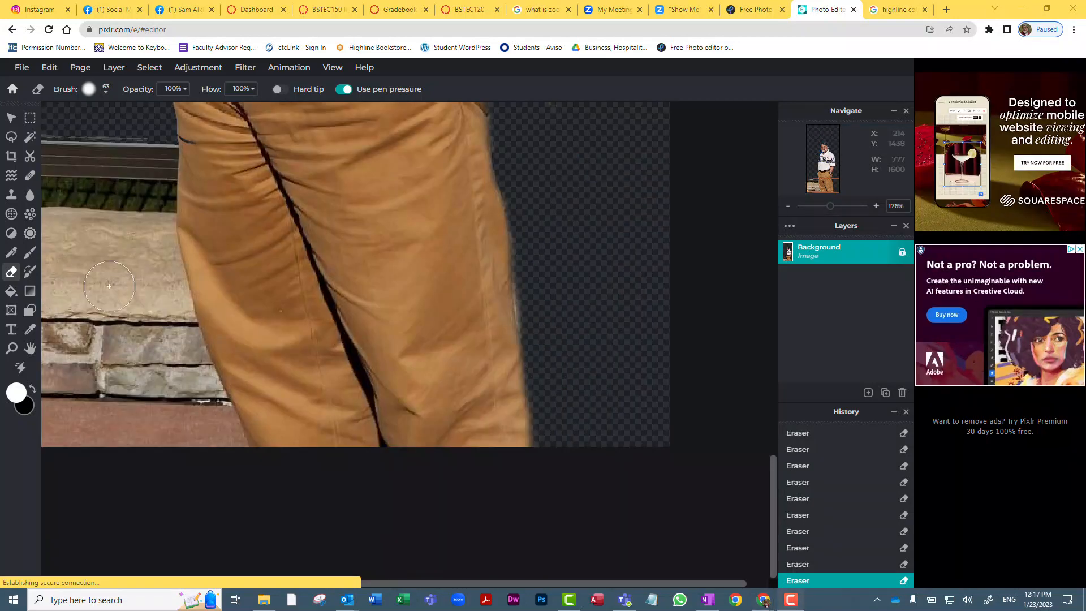
Erase the remaining bench, greenery, stone wall and paving beside the man's trousers, following the trouser edge down to the image's lower border
{"action": "scroll", "coordinate": [109, 286], "scroll_direction": "down", "scroll_amount": 3}
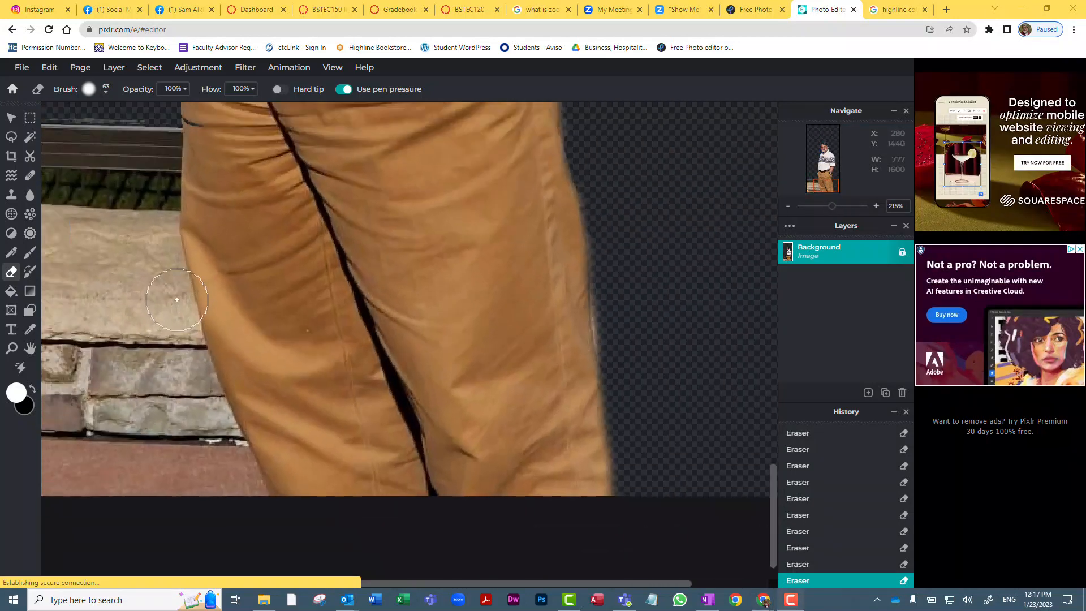
{"action": "scroll", "coordinate": [270, 303], "scroll_direction": "up", "scroll_amount": 1}
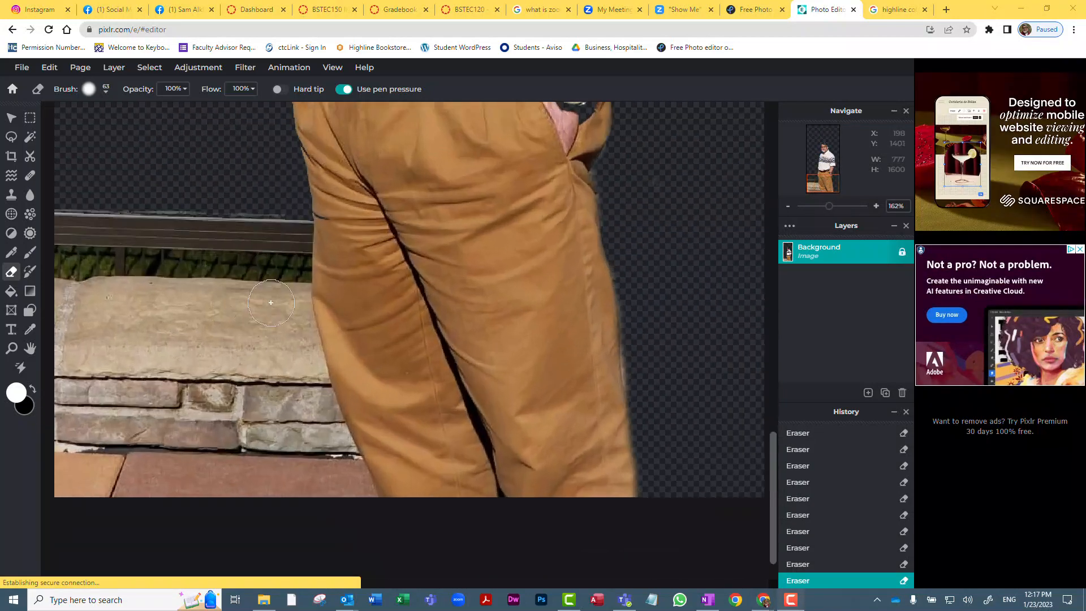
{"action": "mouse_move", "coordinate": [284, 205]}
{"action": "left_mouse_down"}
{"action": "mouse_move", "coordinate": [276, 281]}
{"action": "mouse_move", "coordinate": [286, 228]}
{"action": "mouse_move", "coordinate": [223, 226]}
{"action": "mouse_move", "coordinate": [193, 265]}
{"action": "mouse_move", "coordinate": [223, 239]}
{"action": "mouse_move", "coordinate": [195, 246]}
{"action": "left_mouse_up"}
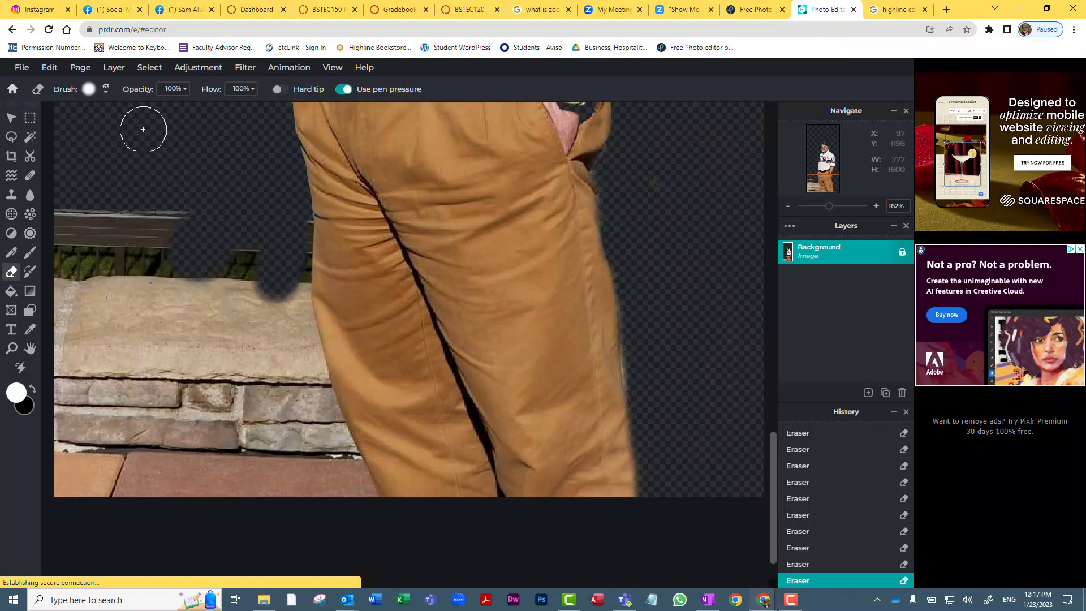
{"action": "mouse_move", "coordinate": [195, 282]}
{"action": "left_mouse_down"}
{"action": "mouse_move", "coordinate": [251, 276]}
{"action": "mouse_move", "coordinate": [251, 252]}
{"action": "mouse_move", "coordinate": [239, 254]}
{"action": "mouse_move", "coordinate": [227, 295]}
{"action": "mouse_move", "coordinate": [241, 183]}
{"action": "left_mouse_up"}
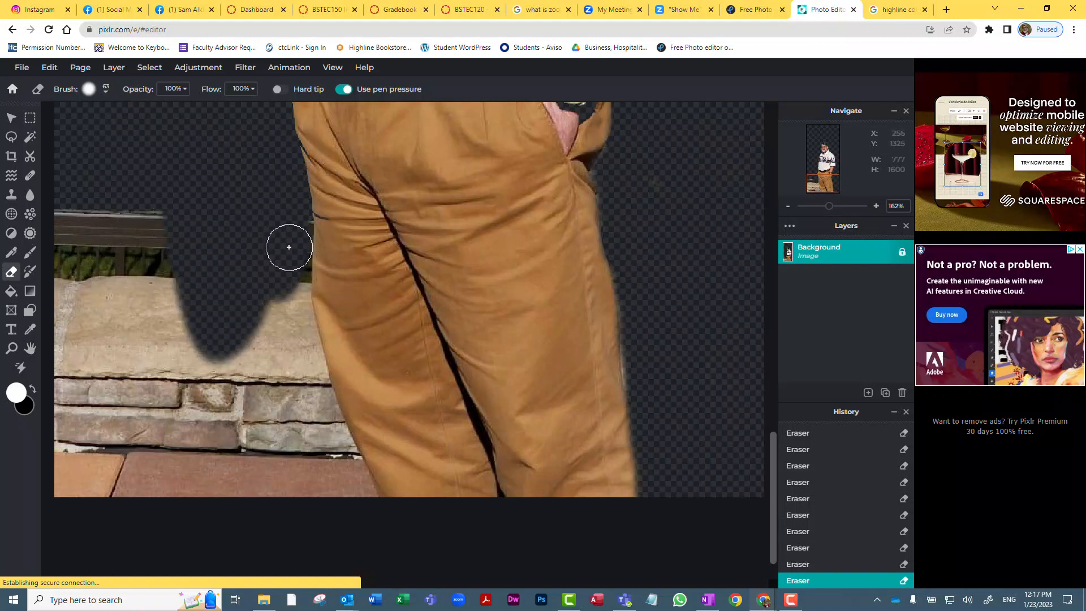
{"action": "mouse_move", "coordinate": [289, 245]}
{"action": "left_mouse_down"}
{"action": "mouse_move", "coordinate": [287, 311]}
{"action": "mouse_move", "coordinate": [327, 449]}
{"action": "mouse_move", "coordinate": [354, 490]}
{"action": "mouse_move", "coordinate": [286, 310]}
{"action": "mouse_move", "coordinate": [293, 392]}
{"action": "left_mouse_up"}
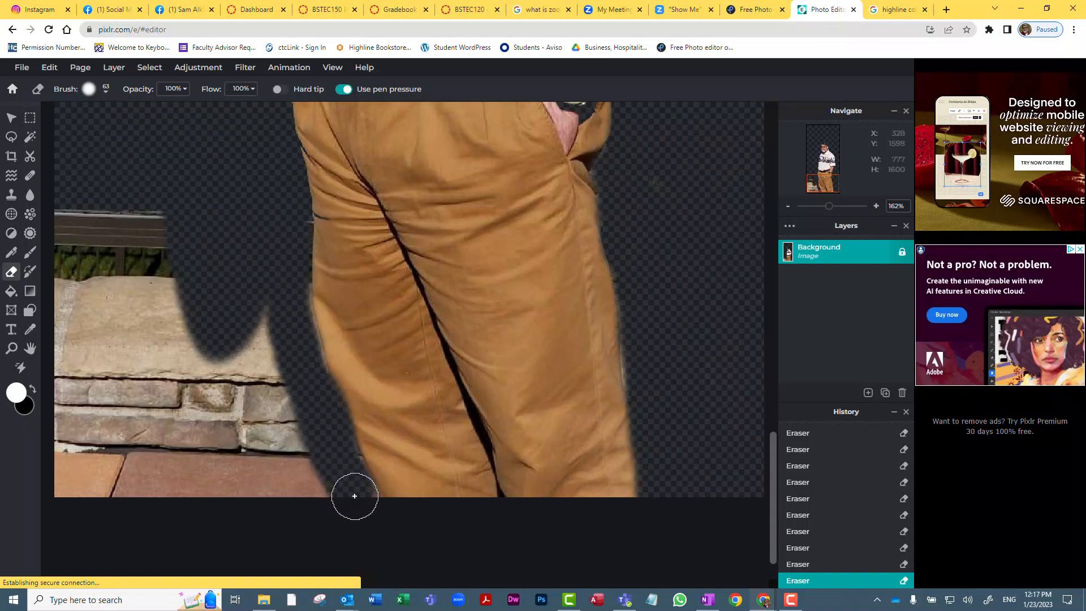
{"action": "mouse_move", "coordinate": [355, 496]}
{"action": "left_mouse_down"}
{"action": "mouse_move", "coordinate": [293, 447]}
{"action": "mouse_move", "coordinate": [230, 289]}
{"action": "mouse_move", "coordinate": [258, 321]}
{"action": "mouse_move", "coordinate": [299, 427]}
{"action": "mouse_move", "coordinate": [307, 479]}
{"action": "mouse_move", "coordinate": [283, 475]}
{"action": "mouse_move", "coordinate": [208, 325]}
{"action": "mouse_move", "coordinate": [174, 184]}
{"action": "mouse_move", "coordinate": [284, 474]}
{"action": "mouse_move", "coordinate": [295, 457]}
{"action": "mouse_move", "coordinate": [364, 483]}
{"action": "mouse_move", "coordinate": [259, 431]}
{"action": "mouse_move", "coordinate": [160, 234]}
{"action": "mouse_move", "coordinate": [147, 163]}
{"action": "mouse_move", "coordinate": [227, 422]}
{"action": "mouse_move", "coordinate": [273, 523]}
{"action": "mouse_move", "coordinate": [227, 463]}
{"action": "mouse_move", "coordinate": [135, 217]}
{"action": "mouse_move", "coordinate": [194, 429]}
{"action": "mouse_move", "coordinate": [269, 492]}
{"action": "mouse_move", "coordinate": [310, 494]}
{"action": "mouse_move", "coordinate": [212, 244]}
{"action": "mouse_move", "coordinate": [135, 206]}
{"action": "mouse_move", "coordinate": [75, 205]}
{"action": "mouse_move", "coordinate": [54, 220]}
{"action": "mouse_move", "coordinate": [93, 236]}
{"action": "mouse_move", "coordinate": [65, 280]}
{"action": "mouse_move", "coordinate": [253, 525]}
{"action": "mouse_move", "coordinate": [249, 538]}
{"action": "mouse_move", "coordinate": [166, 335]}
{"action": "mouse_move", "coordinate": [105, 348]}
{"action": "mouse_move", "coordinate": [88, 406]}
{"action": "mouse_move", "coordinate": [157, 346]}
{"action": "mouse_move", "coordinate": [152, 360]}
{"action": "mouse_move", "coordinate": [146, 333]}
{"action": "mouse_move", "coordinate": [97, 347]}
{"action": "mouse_move", "coordinate": [78, 320]}
{"action": "mouse_move", "coordinate": [60, 343]}
{"action": "mouse_move", "coordinate": [70, 294]}
{"action": "mouse_move", "coordinate": [69, 516]}
{"action": "mouse_move", "coordinate": [72, 498]}
{"action": "mouse_move", "coordinate": [110, 470]}
{"action": "mouse_move", "coordinate": [118, 520]}
{"action": "mouse_move", "coordinate": [220, 497]}
{"action": "left_mouse_up"}
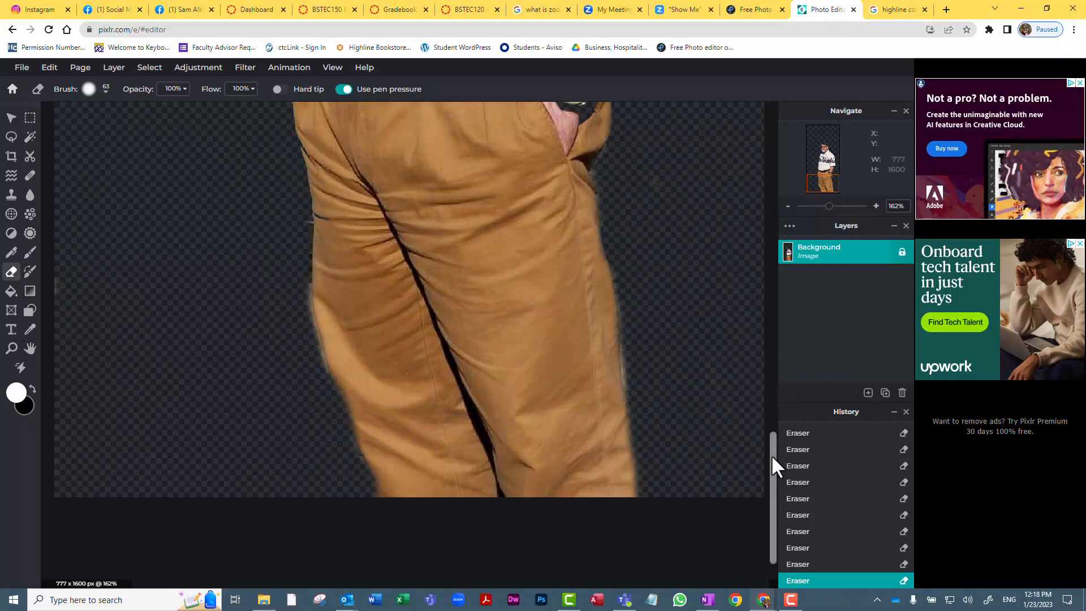
Try spot-healing the watch and the trouser pocket edge around the man's hand with the Heal tool at size 50
{"action": "mouse_move", "coordinate": [772, 454]}
{"action": "left_mouse_down"}
{"action": "mouse_move", "coordinate": [791, 238]}
{"action": "mouse_move", "coordinate": [773, 374]}
{"action": "left_mouse_up"}
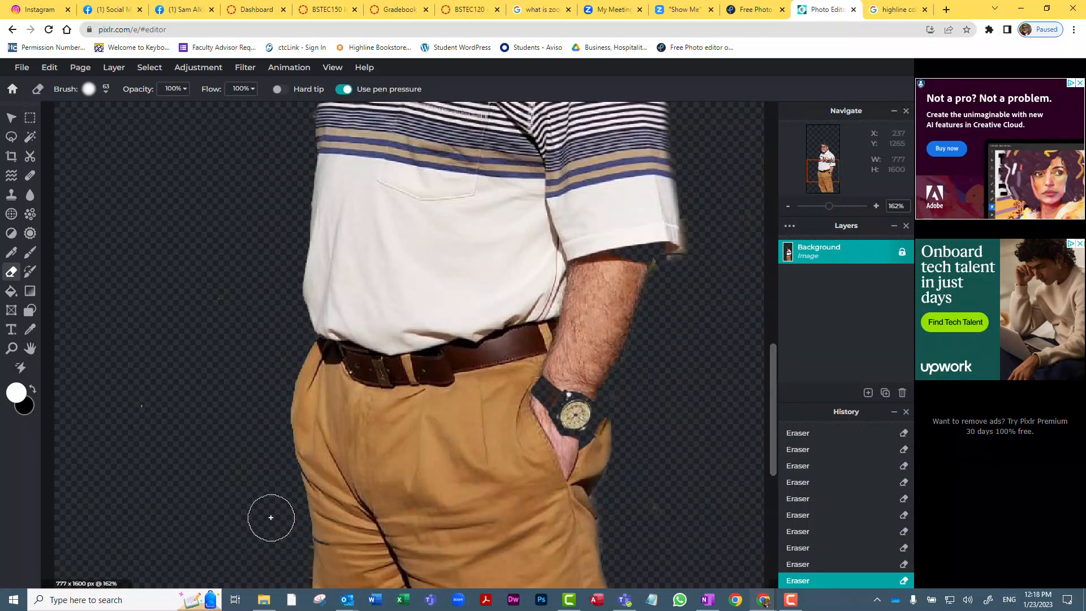
{"action": "left_click", "coordinate": [30, 177]}
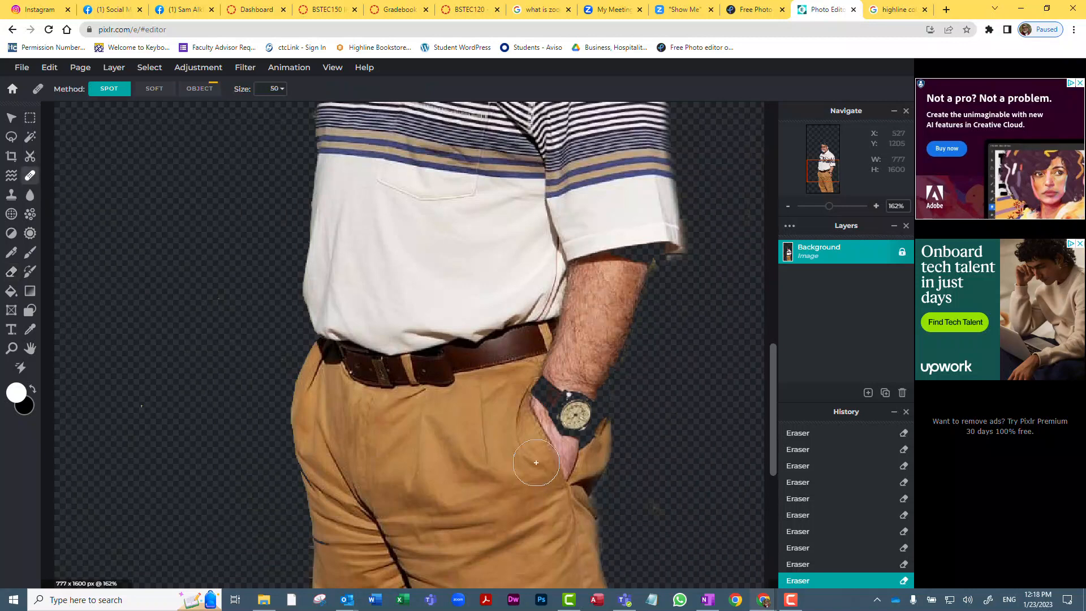
{"action": "left_click_drag", "start_coordinate": [590, 438], "coordinate": [582, 422]}
{"action": "left_click", "coordinate": [602, 431]}
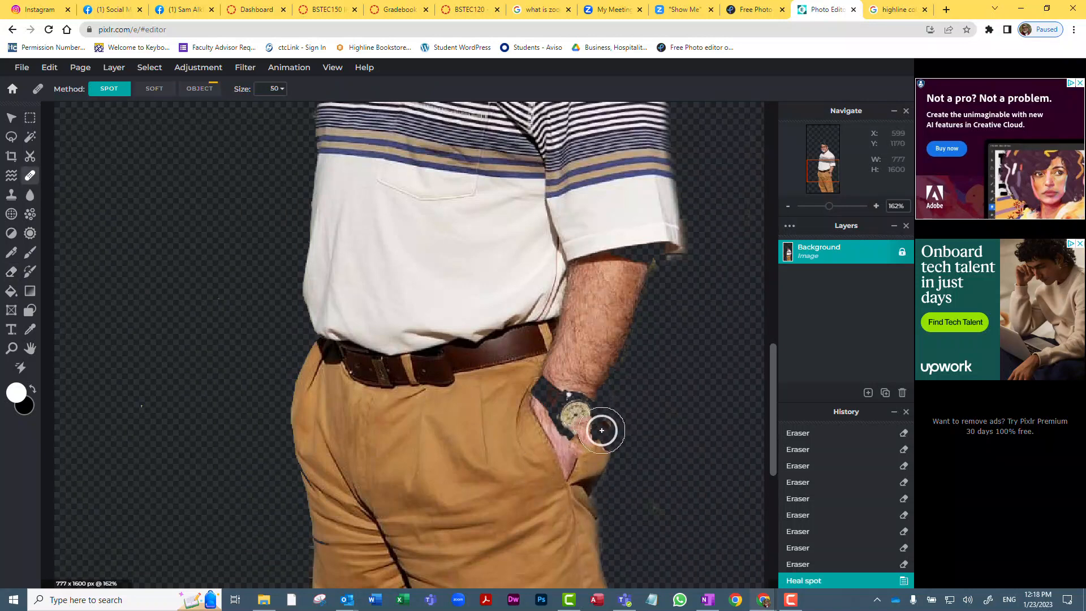
{"action": "left_click", "coordinate": [602, 422]}
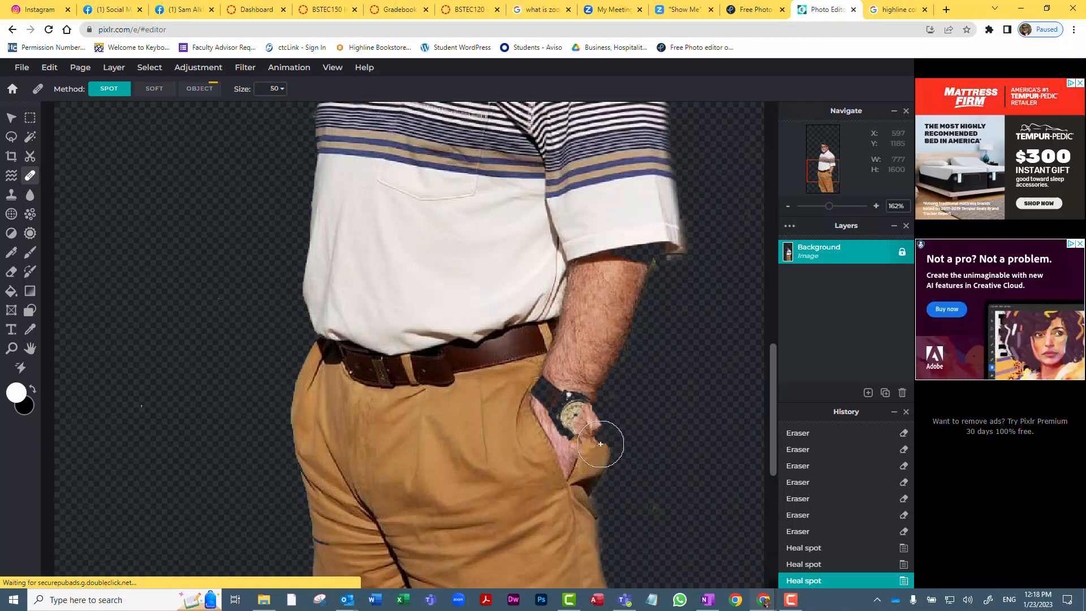
{"action": "left_click", "coordinate": [602, 443]}
{"action": "left_click", "coordinate": [570, 502]}
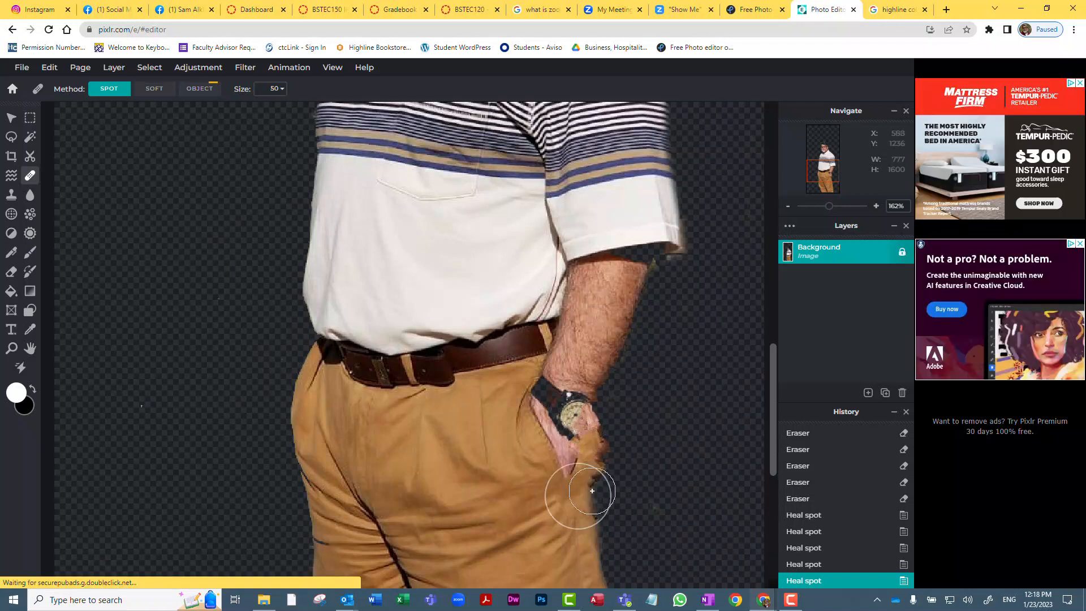
{"action": "left_click", "coordinate": [606, 422]}
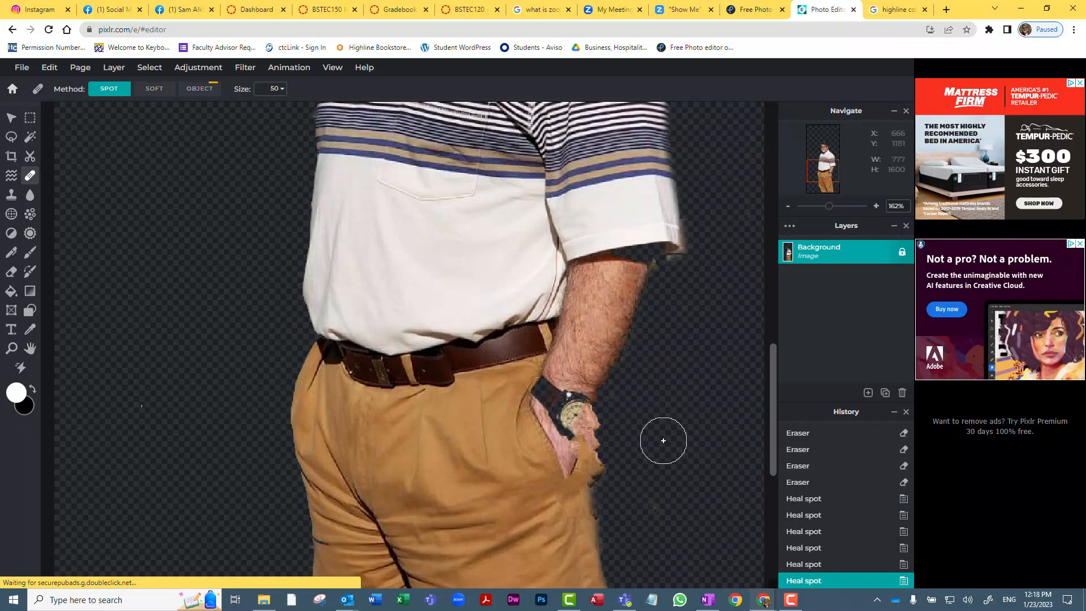
Undo all the spot heals around the watch and pocket
{"action": "key", "text": "ctrl+z"}
{"action": "key", "text": "ctrl+z"}
{"action": "key", "text": "ctrl+z"}
{"action": "key", "text": "ctrl+z"}
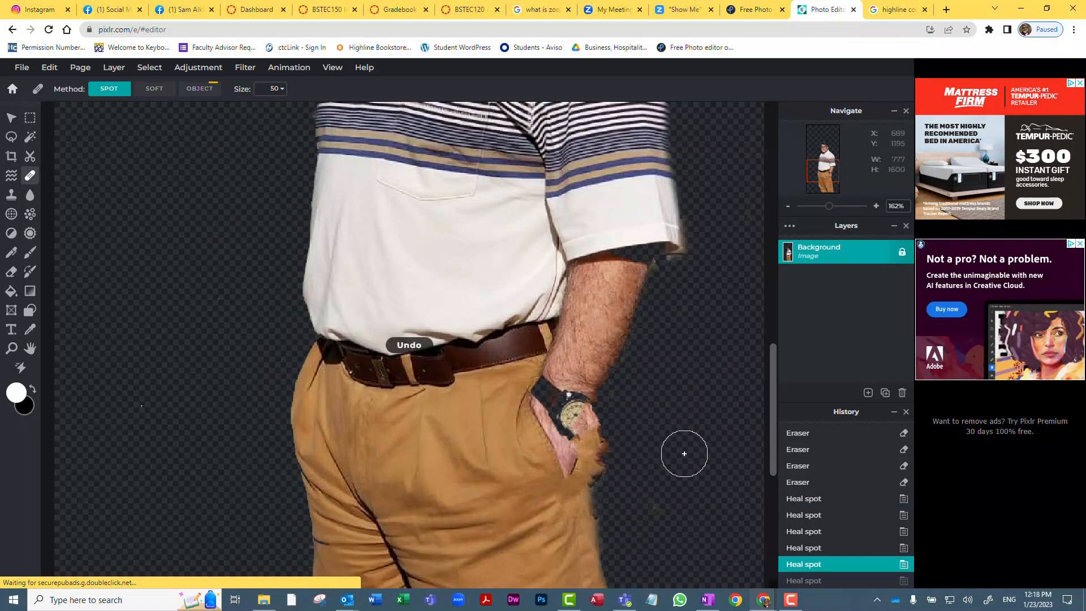
{"action": "key", "text": "ctrl+z"}
{"action": "key", "text": "ctrl+z"}
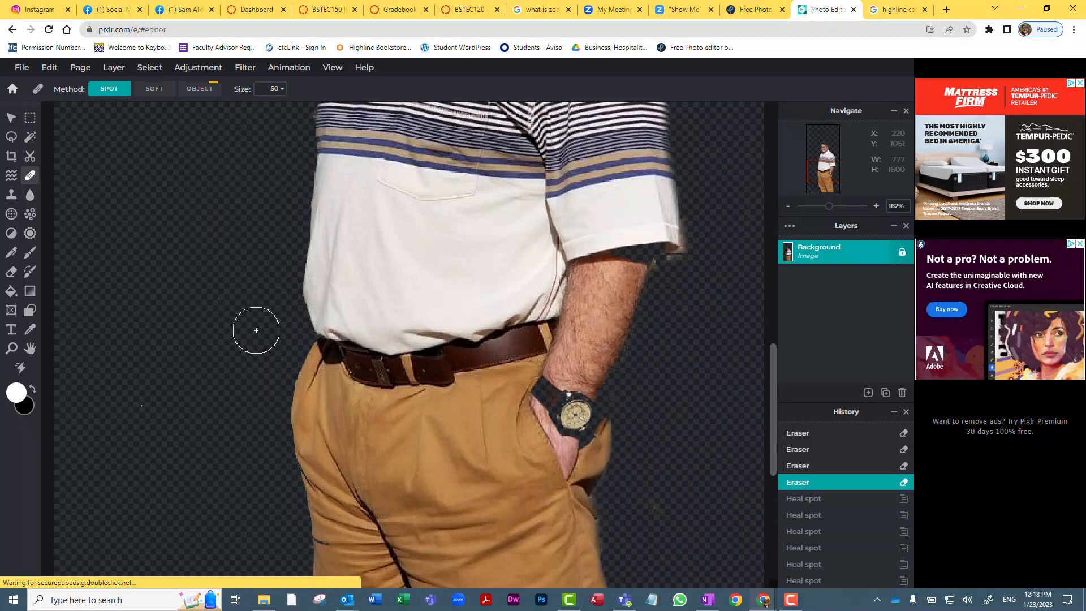
Set the eraser brush size to 35 px and erase the leftover background around the lower edge of the shirt sleeve
{"action": "left_click", "coordinate": [11, 271]}
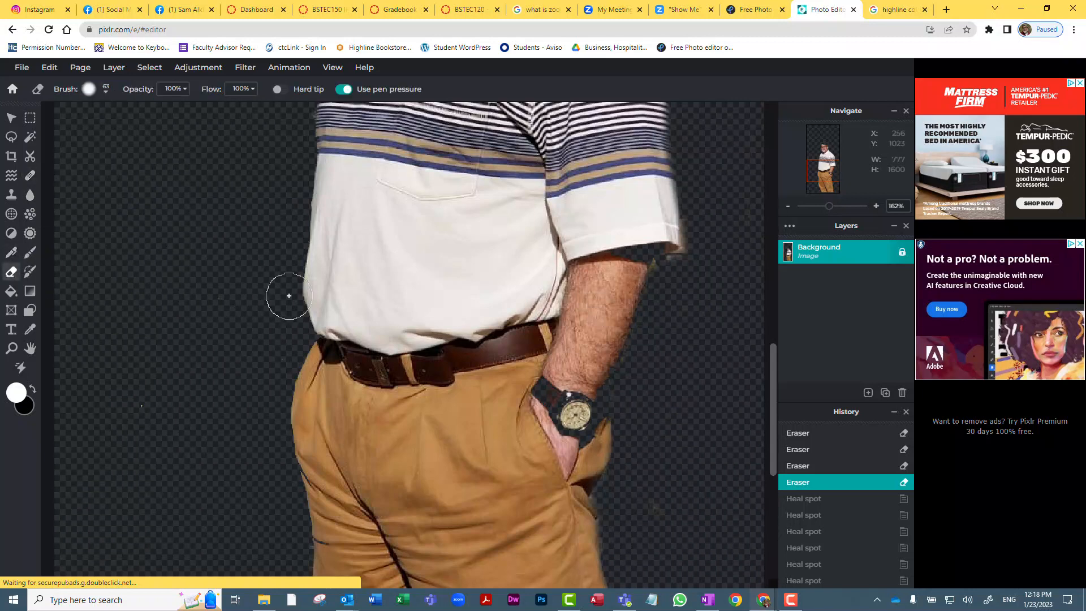
{"action": "left_click", "coordinate": [107, 92]}
{"action": "left_click", "coordinate": [108, 131]}
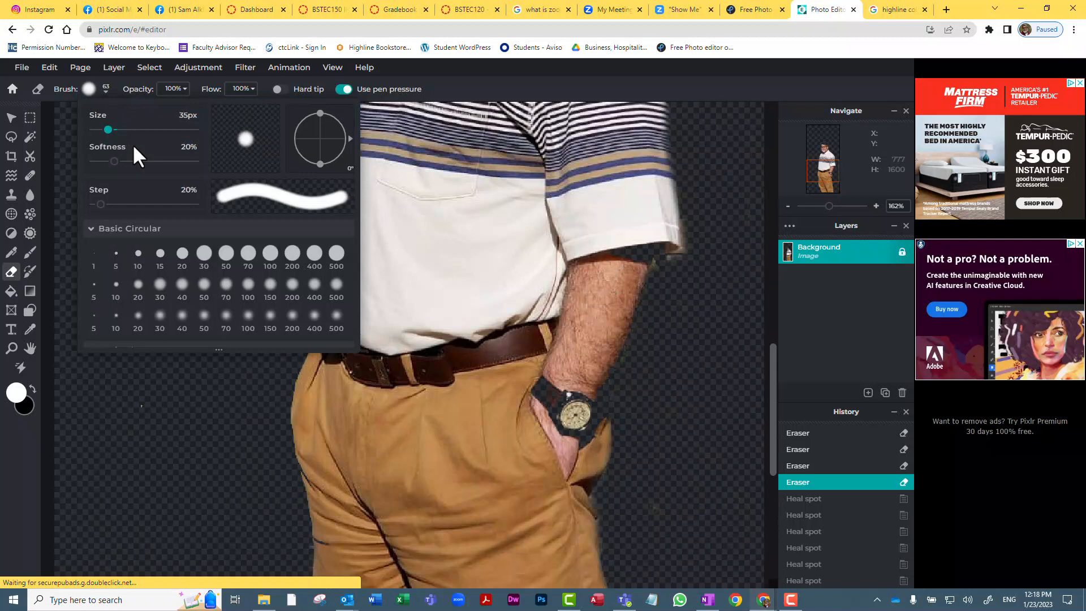
{"action": "left_click", "coordinate": [673, 268]}
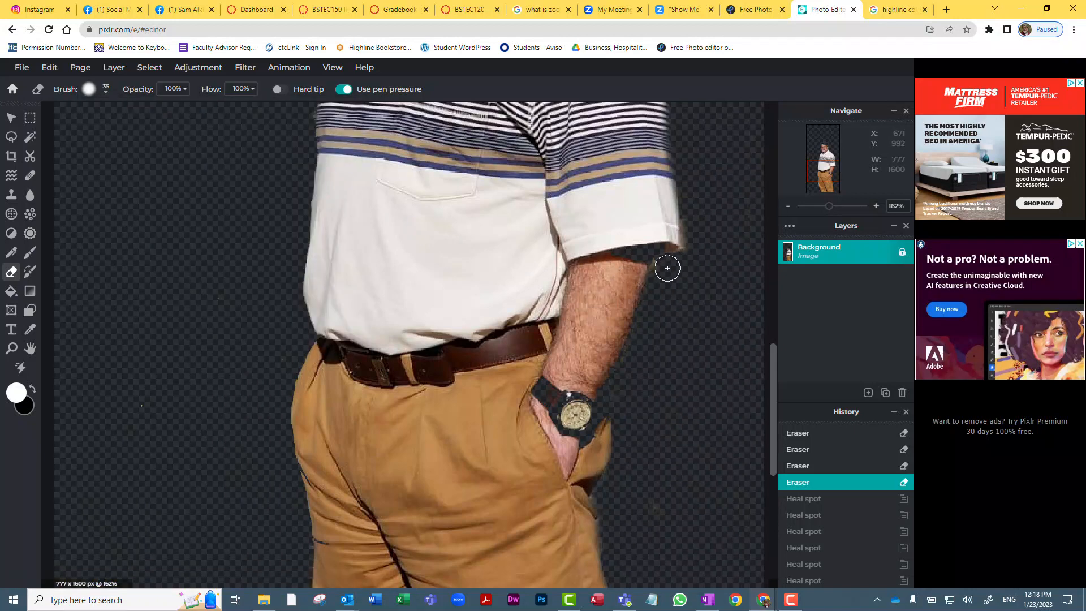
{"action": "left_click_drag", "start_coordinate": [690, 253], "coordinate": [702, 272]}
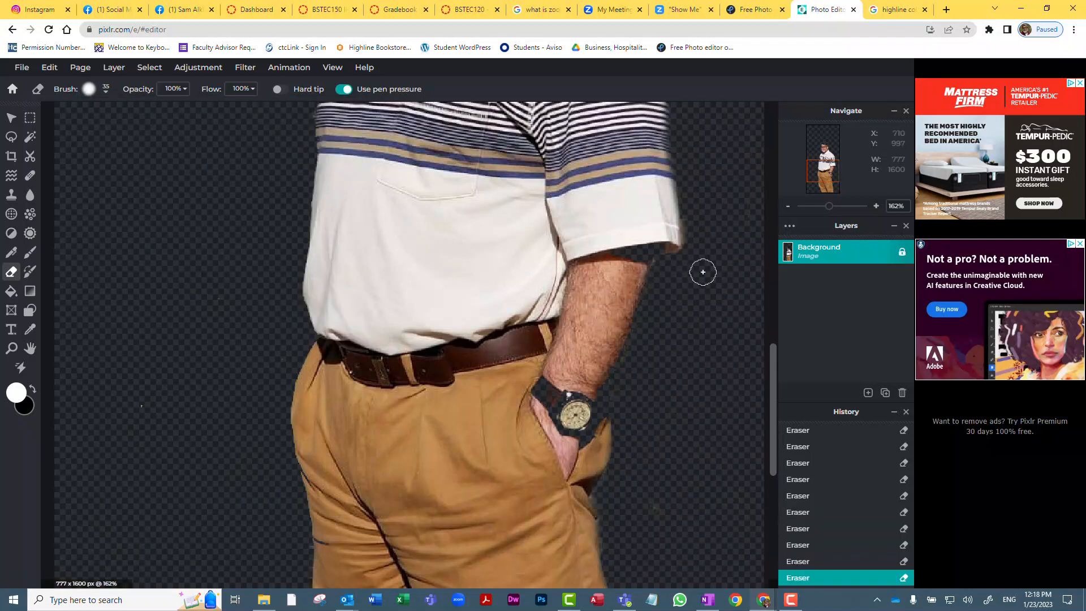
{"action": "scroll", "coordinate": [703, 364], "scroll_direction": "down", "scroll_amount": 6}
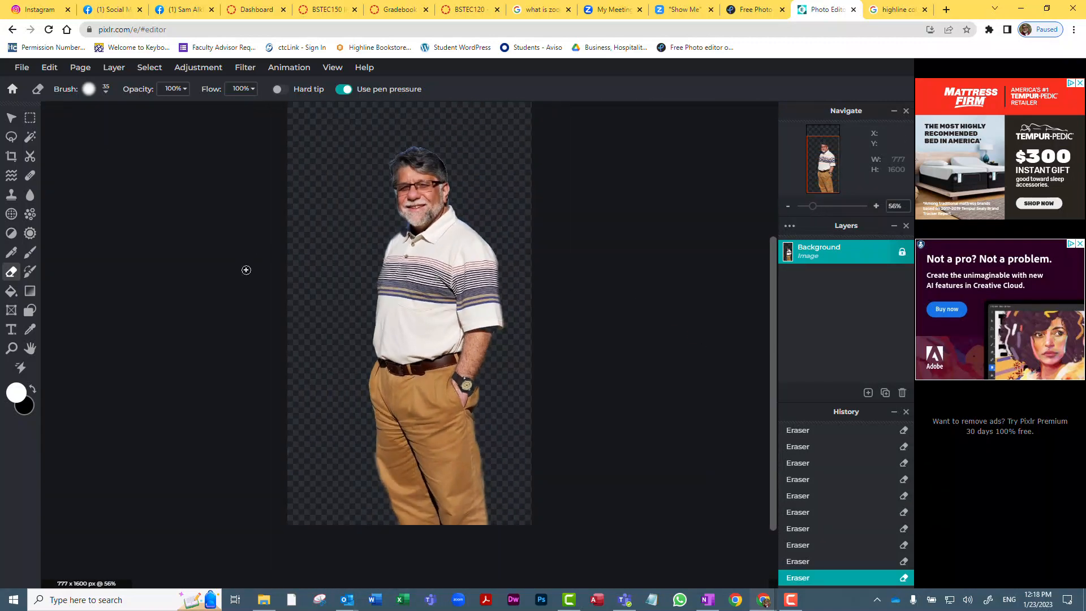
{"action": "scroll", "coordinate": [246, 270], "scroll_direction": "up", "scroll_amount": 2}
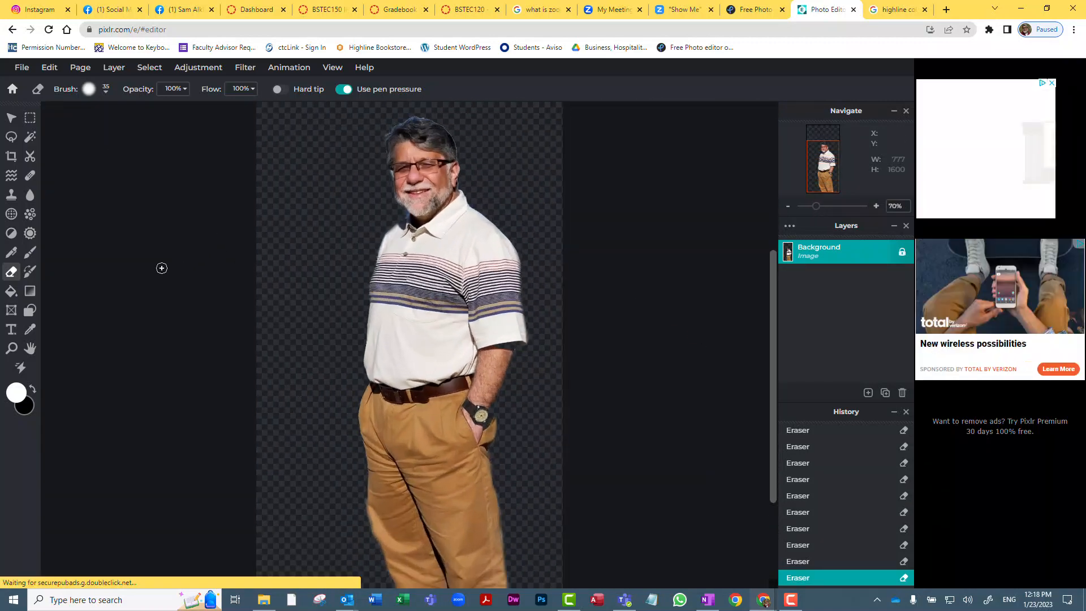
Quick-export the page as PNG, choosing the Flixr folder inside Class Grading on the Desktop as the destination
{"action": "left_click", "coordinate": [23, 69]}
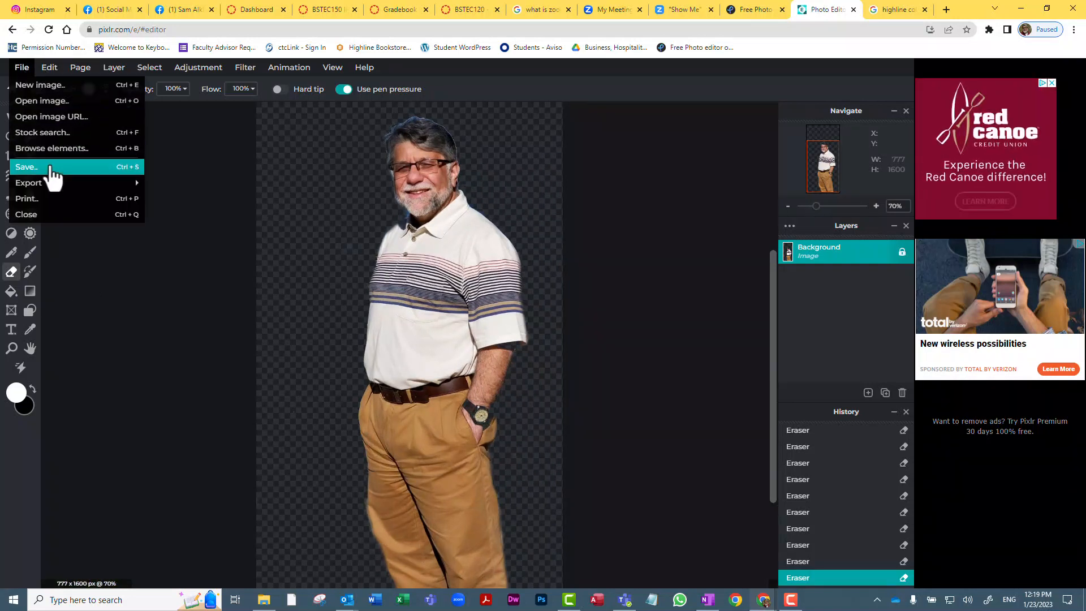
{"action": "mouse_move", "coordinate": [50, 186]}
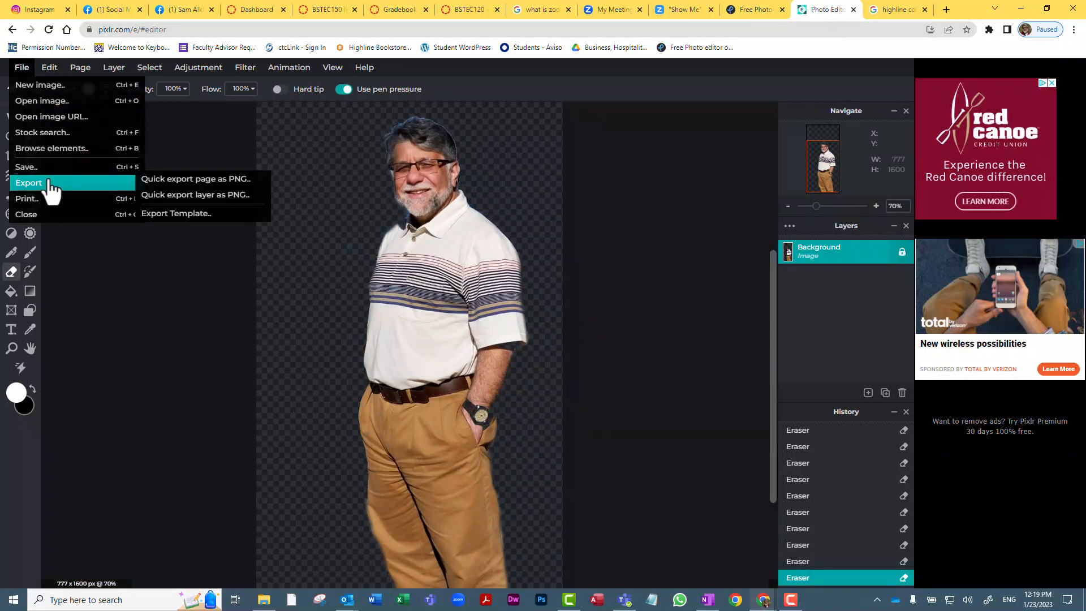
{"action": "left_click", "coordinate": [173, 182]}
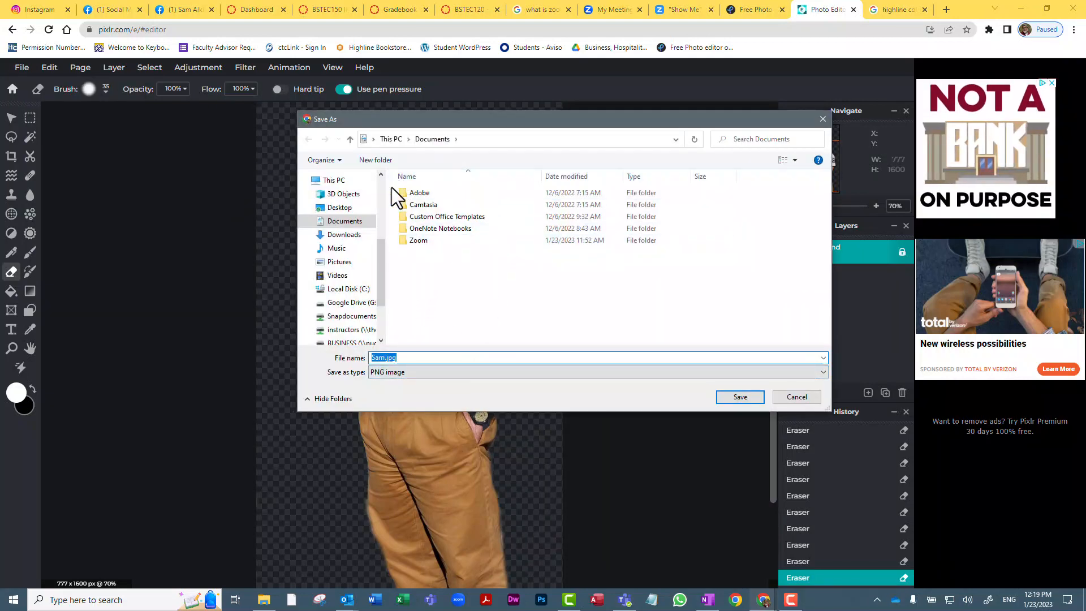
{"action": "left_click", "coordinate": [342, 208]}
{"action": "double_click", "coordinate": [422, 194]}
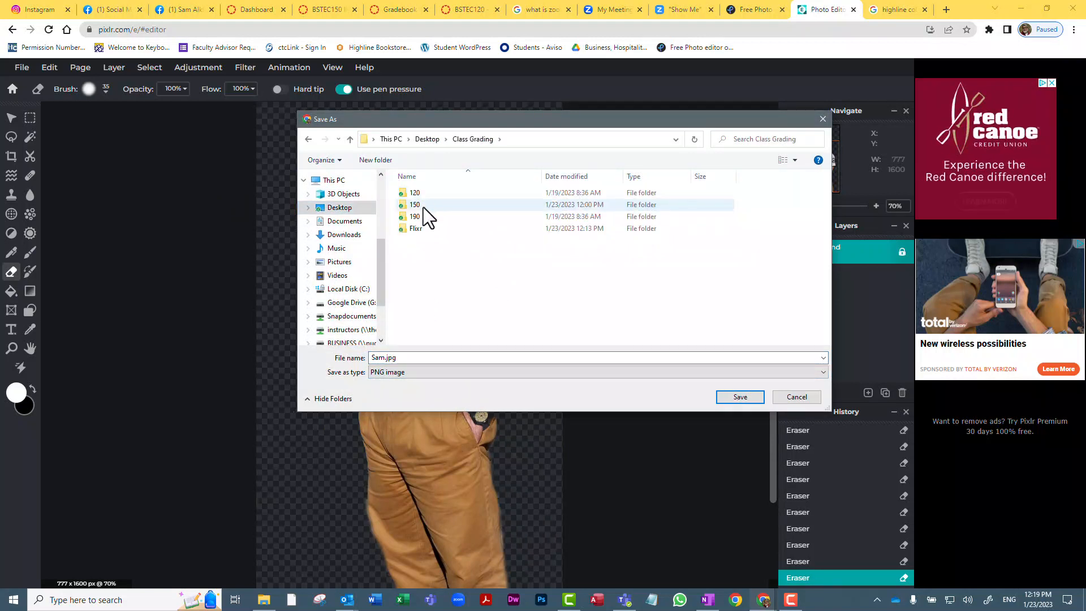
{"action": "double_click", "coordinate": [416, 228]}
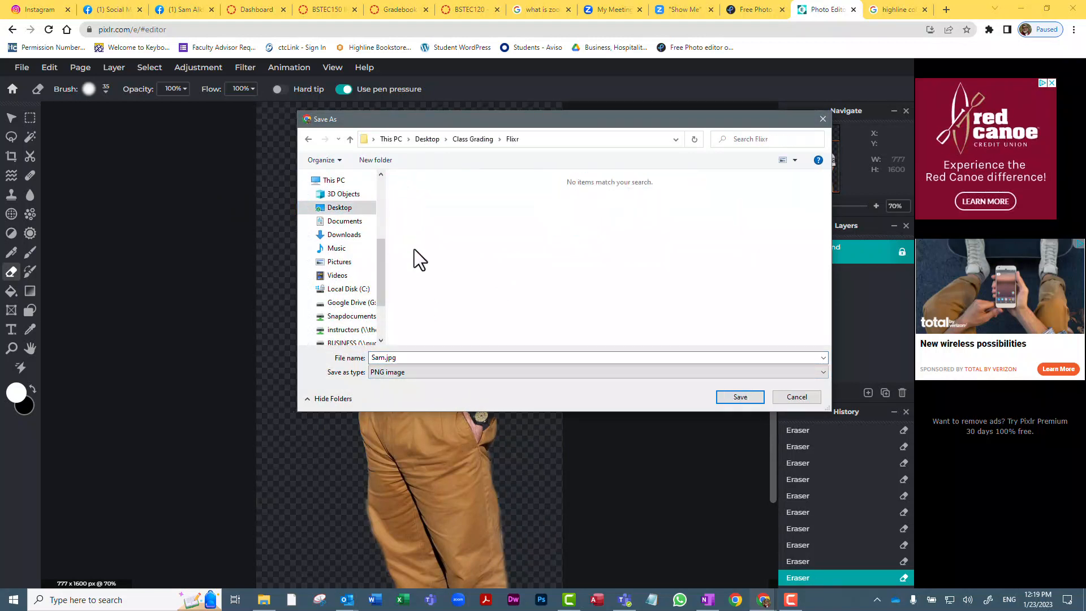
Name the exported file with the man's first name followed by "png" and save it
{"action": "left_click", "coordinate": [387, 358]}
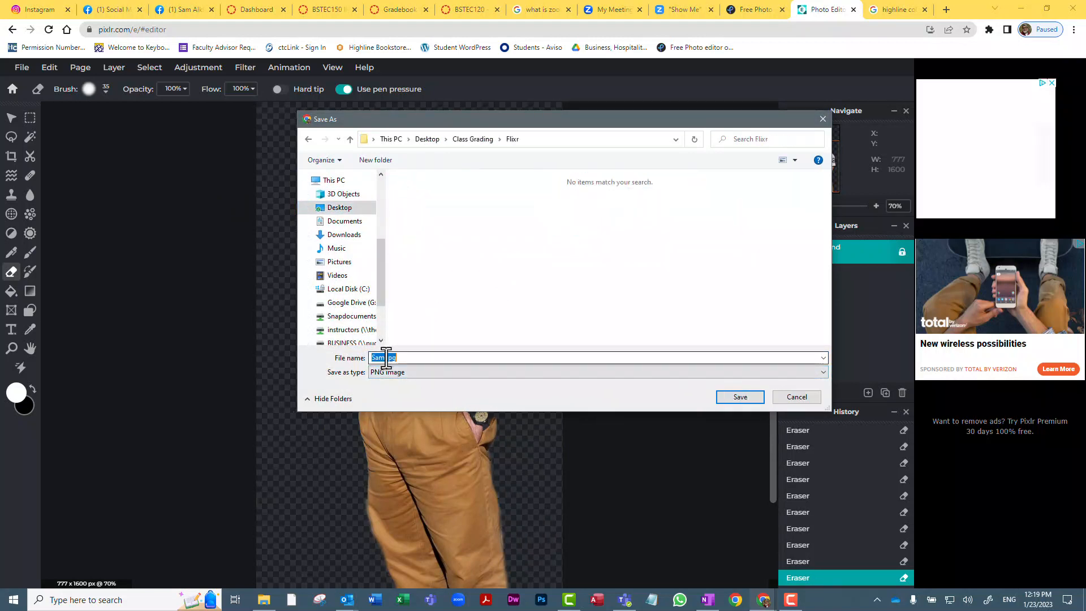
{"action": "left_click", "coordinate": [387, 357]}
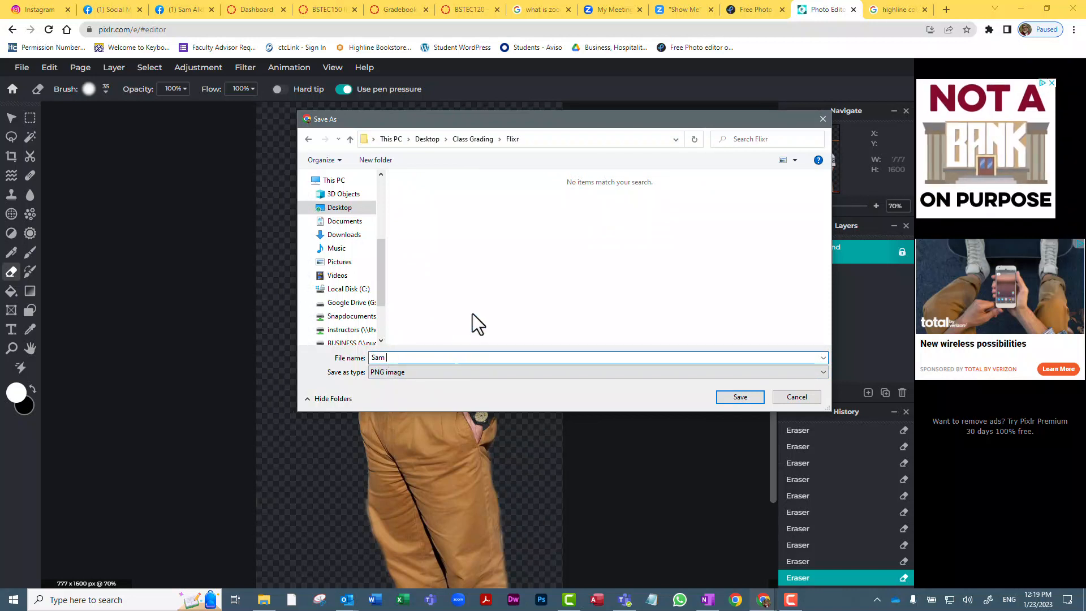
{"action": "type", "text": "png"}
{"action": "key", "text": "Return"}
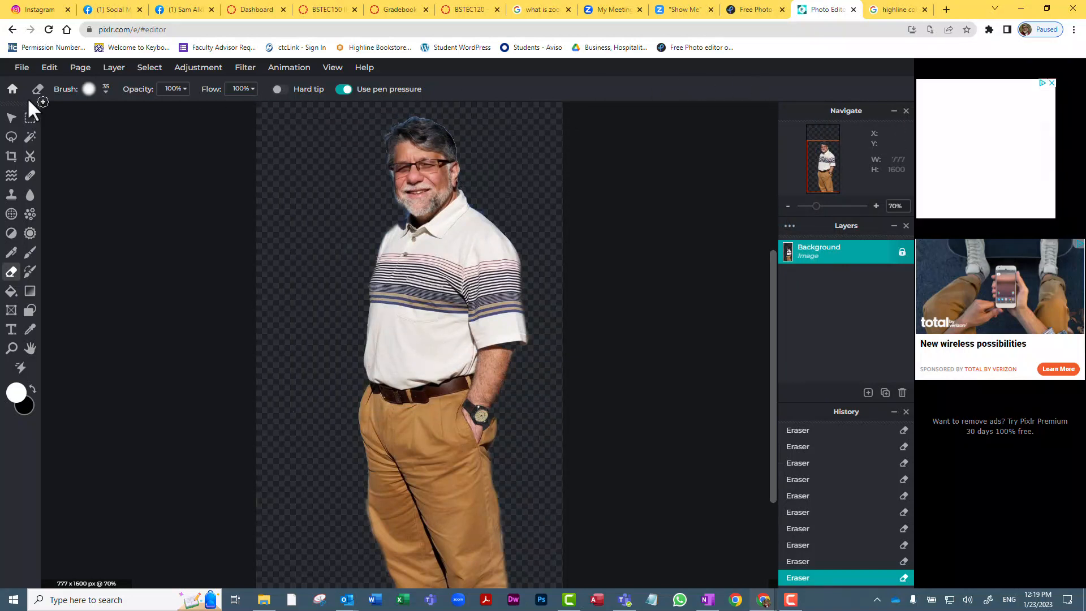
Close the portrait and open the Highline-College-Campus image
{"action": "left_click", "coordinate": [26, 68]}
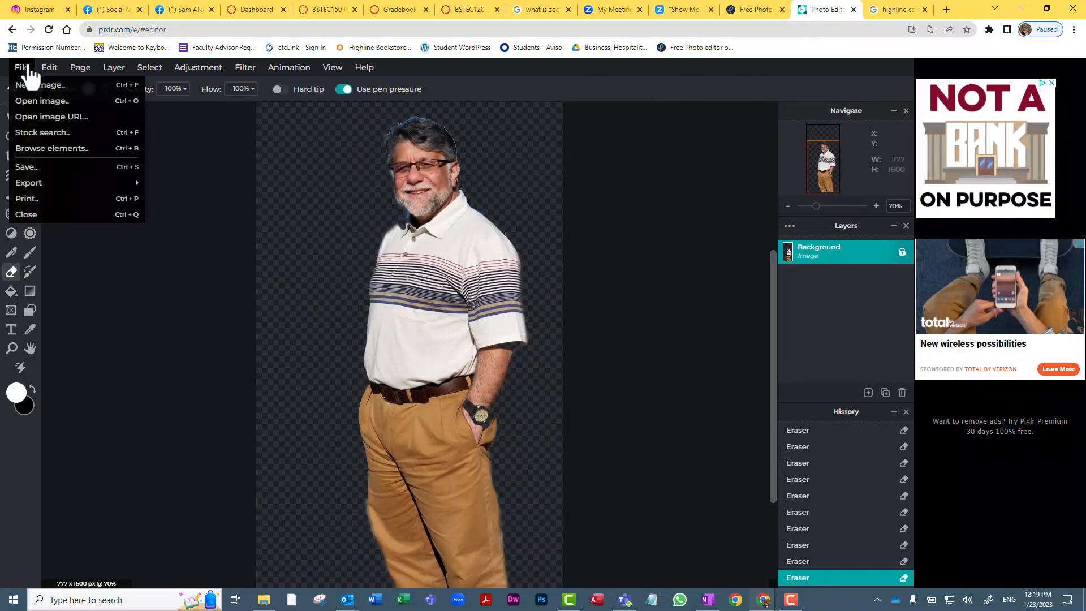
{"action": "left_click", "coordinate": [40, 215]}
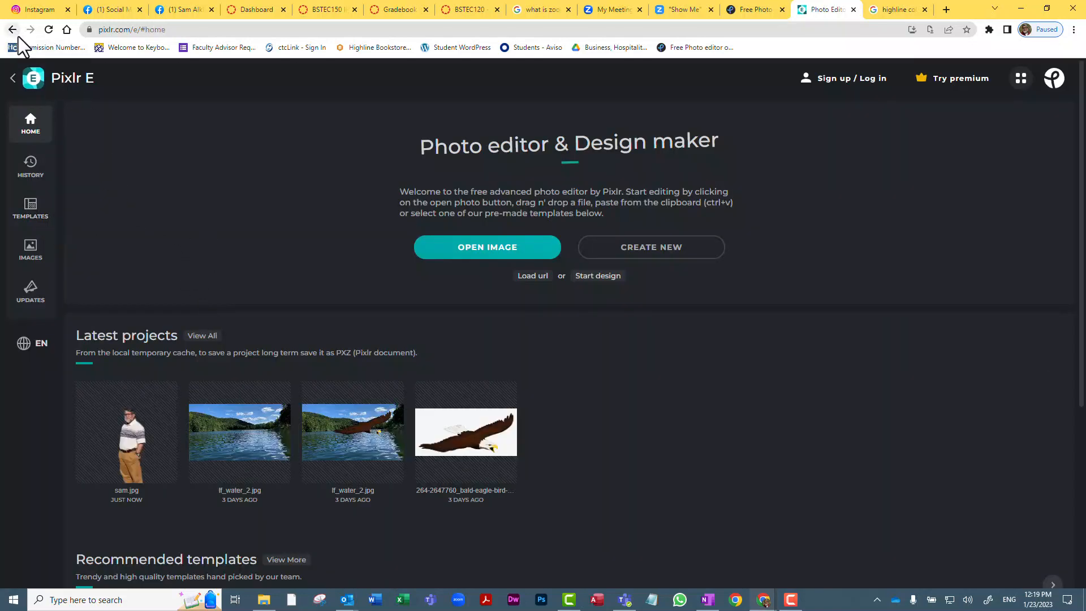
{"action": "left_click", "coordinate": [505, 252]}
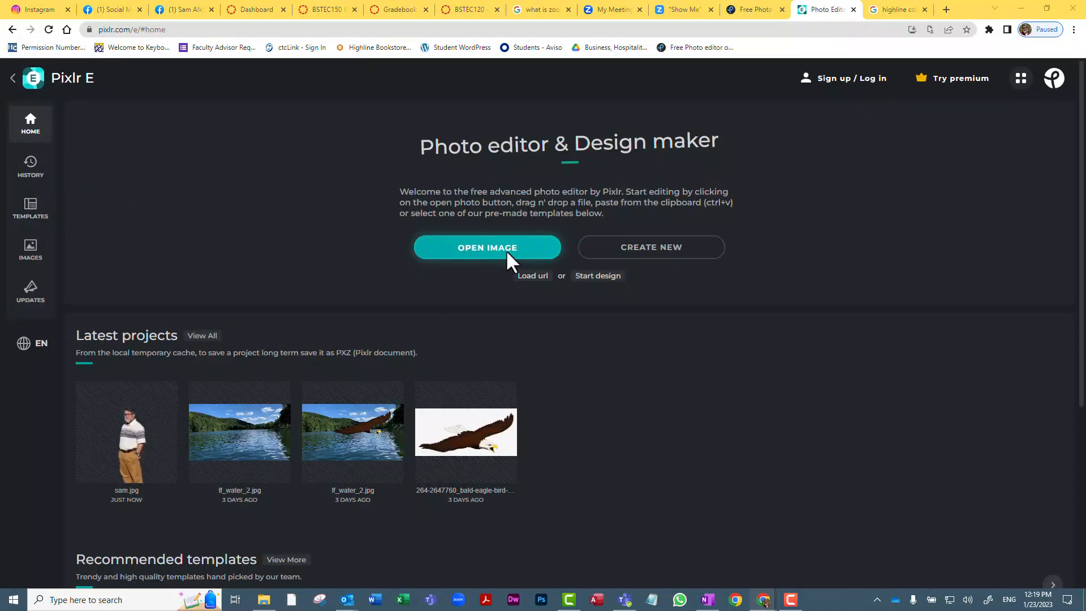
{"action": "double_click", "coordinate": [433, 223]}
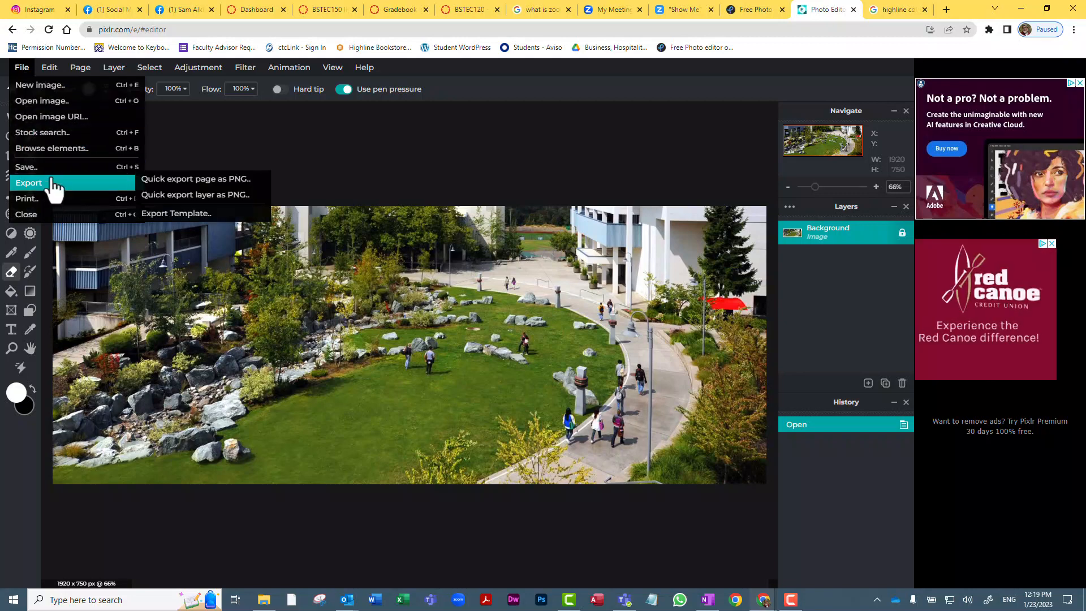
Open the exported PNG cutout of the man and copy the whole image into Highline-College-Campus.jpg as a new layer
{"action": "left_click", "coordinate": [57, 101]}
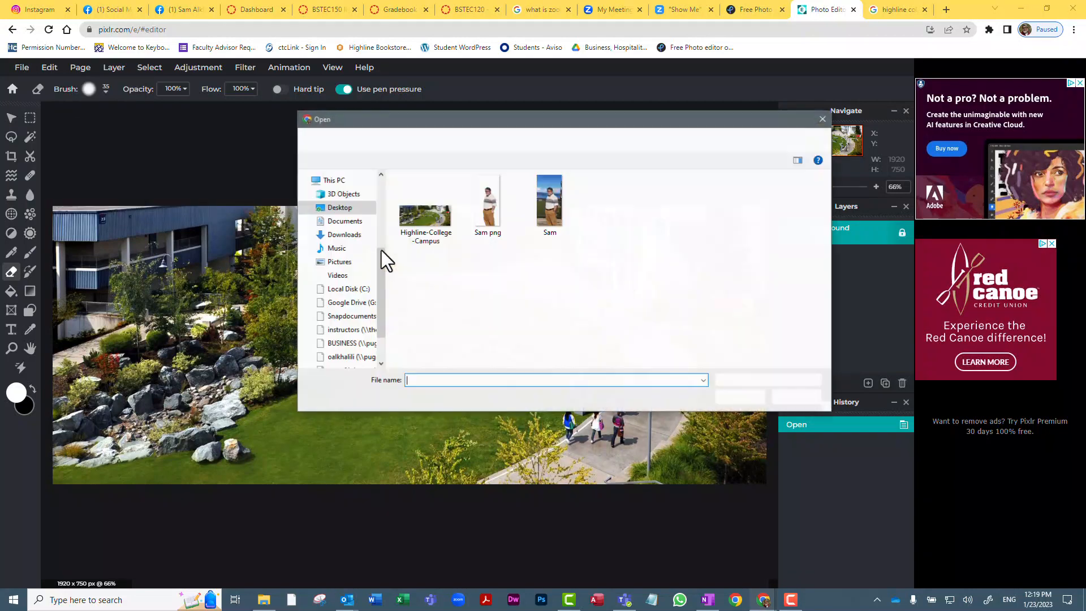
{"action": "double_click", "coordinate": [483, 205]}
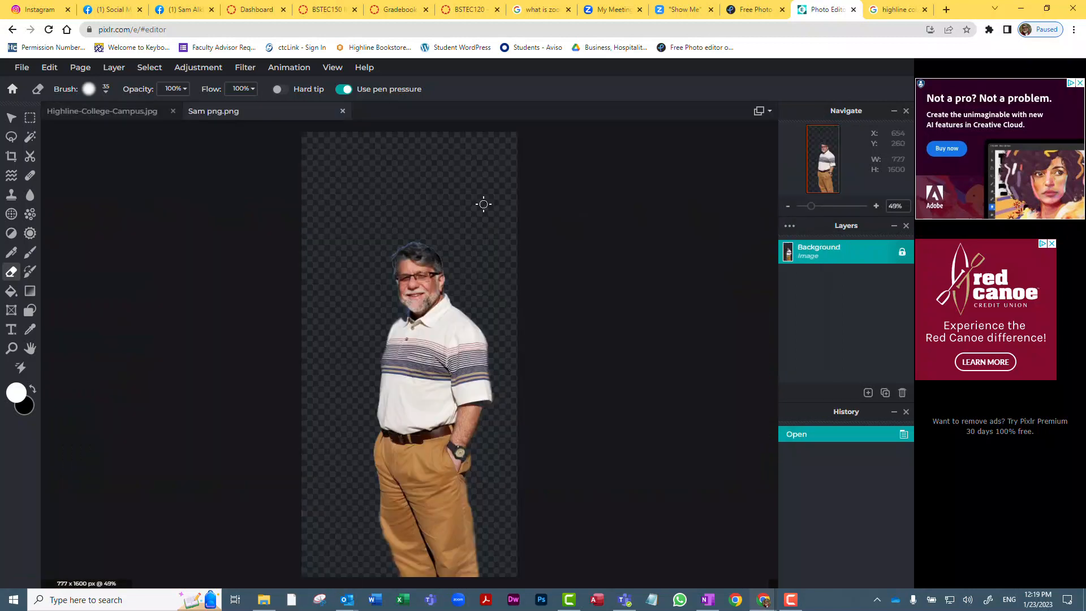
{"action": "key", "text": "ctrl+a"}
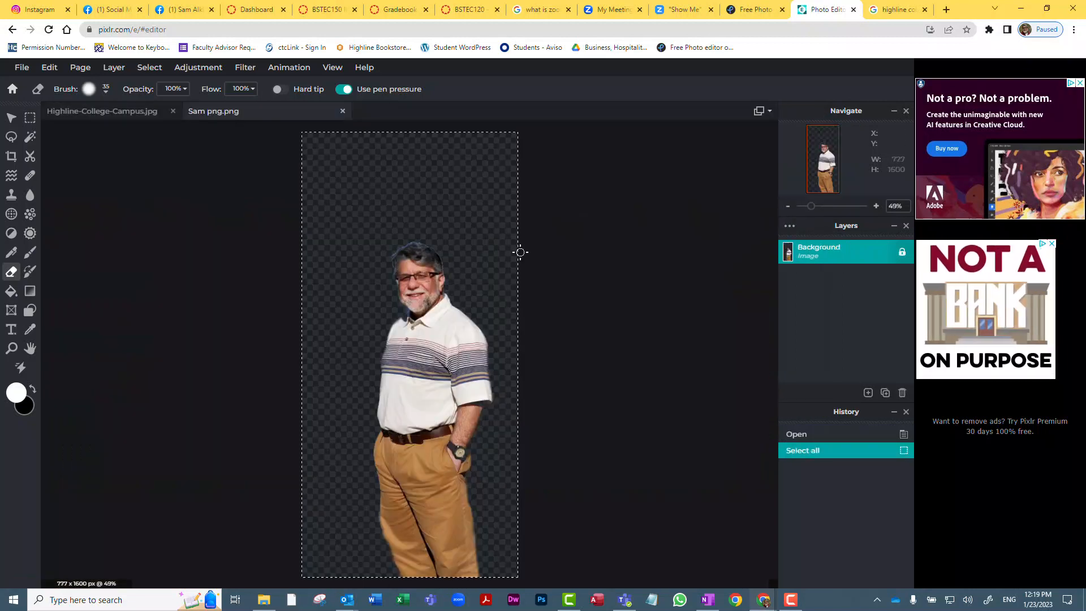
{"action": "key", "text": "ctrl+c"}
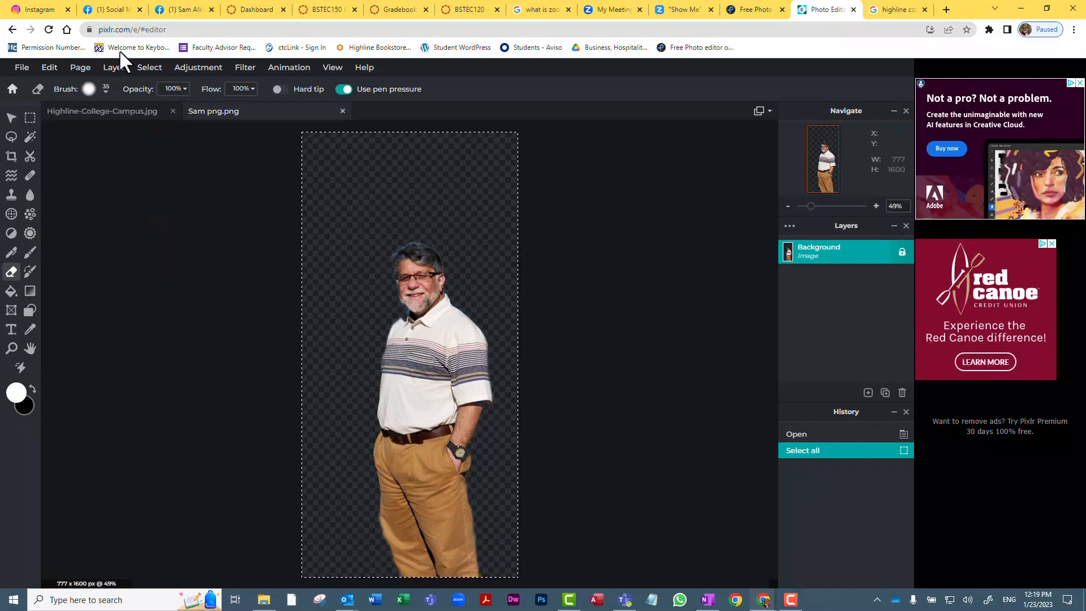
{"action": "left_click", "coordinate": [112, 114]}
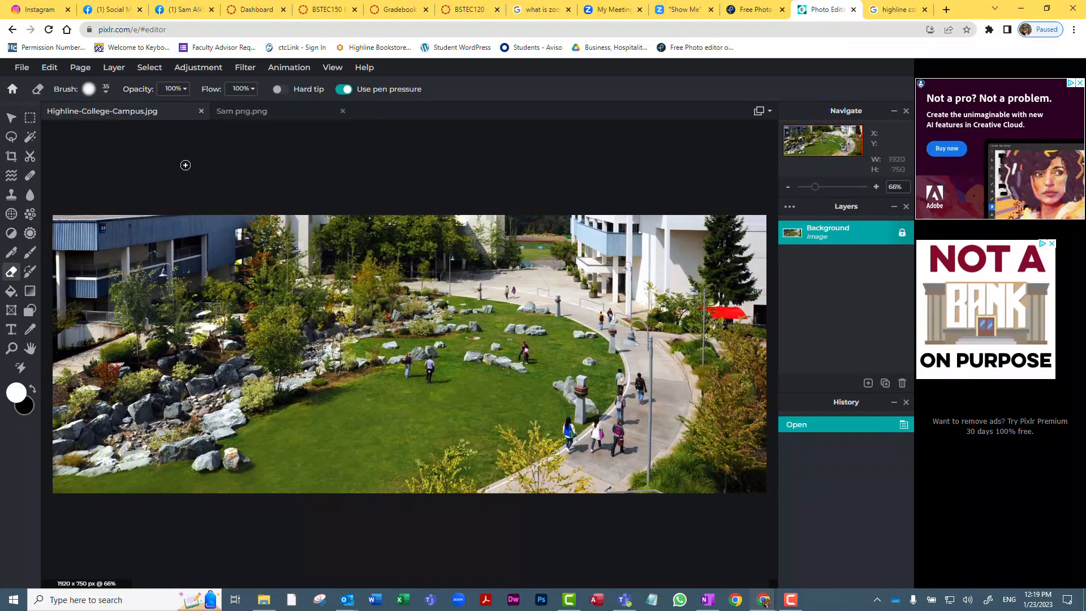
{"action": "key", "text": "ctrl+v"}
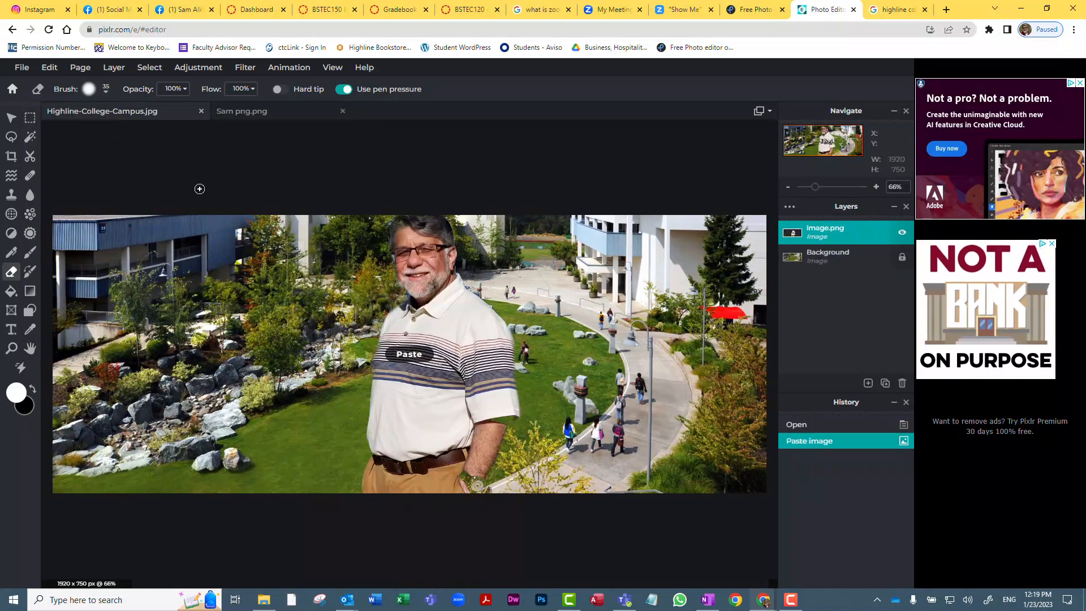
Scale the pasted man down proportionally to about 233 × 480 px and stand him on the lawn at the campus photo's lower edge
{"action": "left_click", "coordinate": [13, 119]}
{"action": "scroll", "coordinate": [494, 400], "scroll_direction": "down", "scroll_amount": 1}
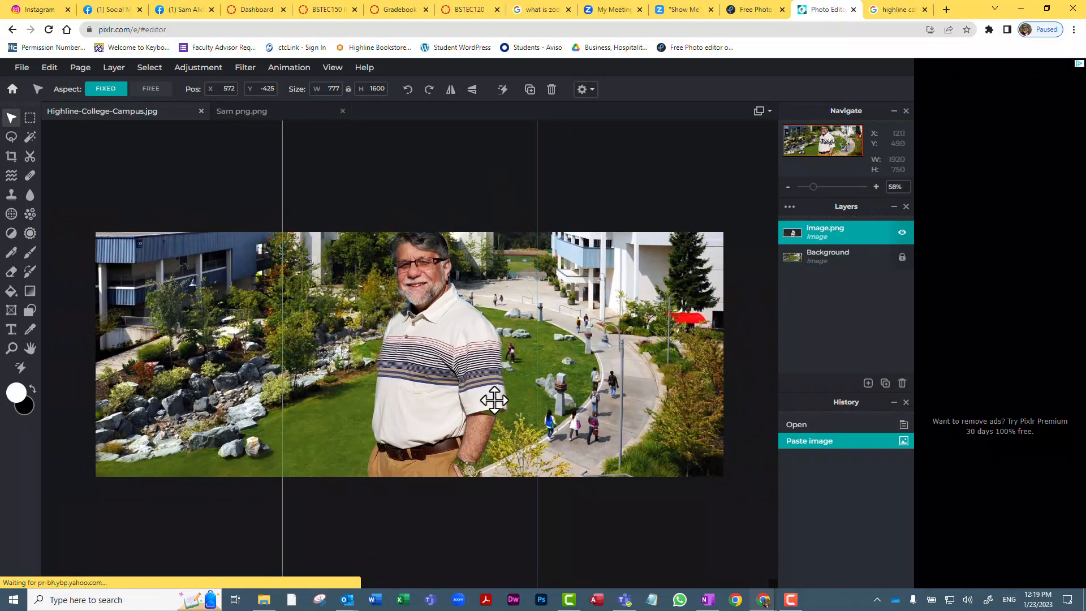
{"action": "scroll", "coordinate": [503, 487], "scroll_direction": "down", "scroll_amount": 1}
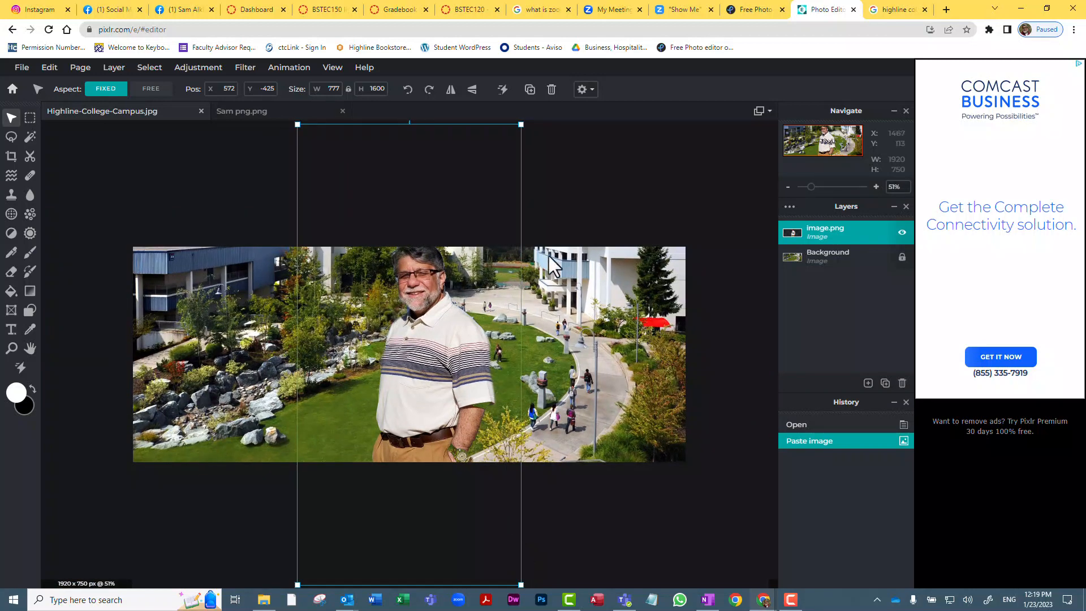
{"action": "left_click_drag", "start_coordinate": [521, 125], "coordinate": [368, 403]}
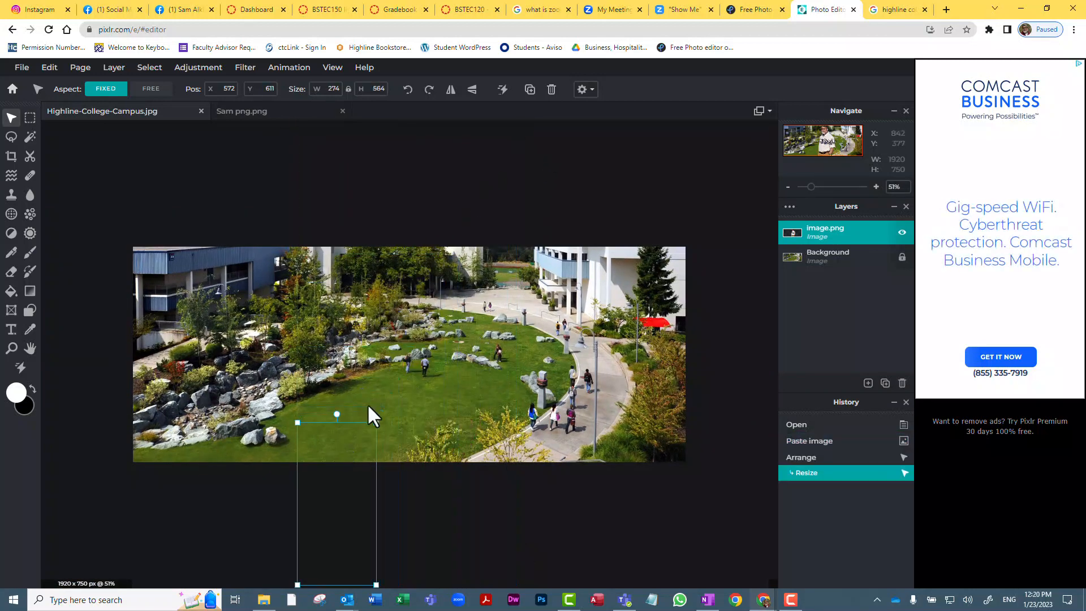
{"action": "left_click_drag", "start_coordinate": [351, 465], "coordinate": [379, 343]}
{"action": "left_click_drag", "start_coordinate": [406, 299], "coordinate": [395, 325]}
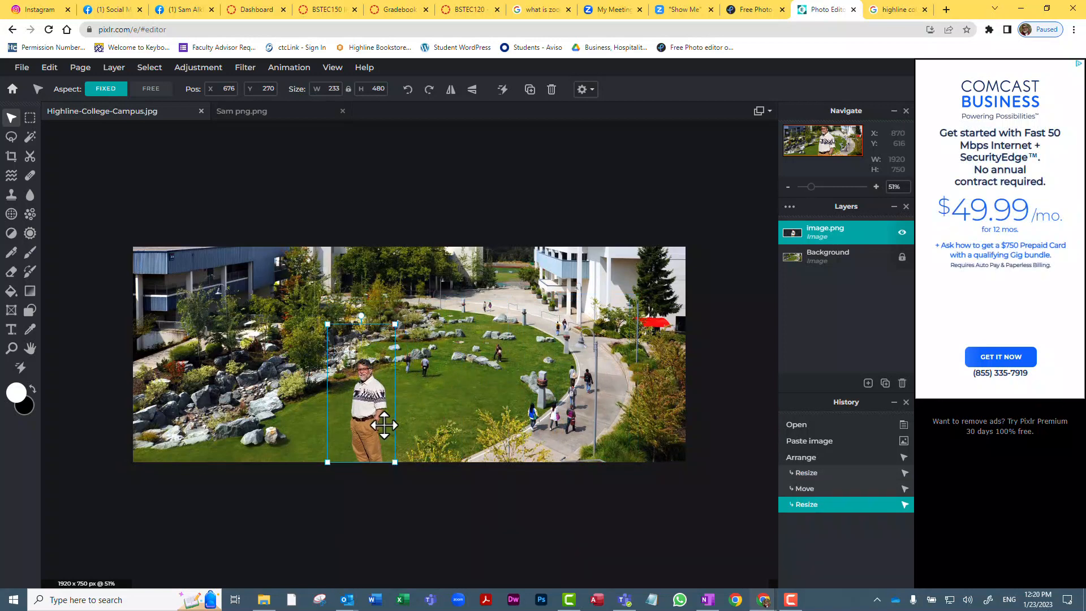
{"action": "scroll", "coordinate": [384, 425], "scroll_direction": "up", "scroll_amount": 3}
{"action": "scroll", "coordinate": [384, 426], "scroll_direction": "down", "scroll_amount": 1}
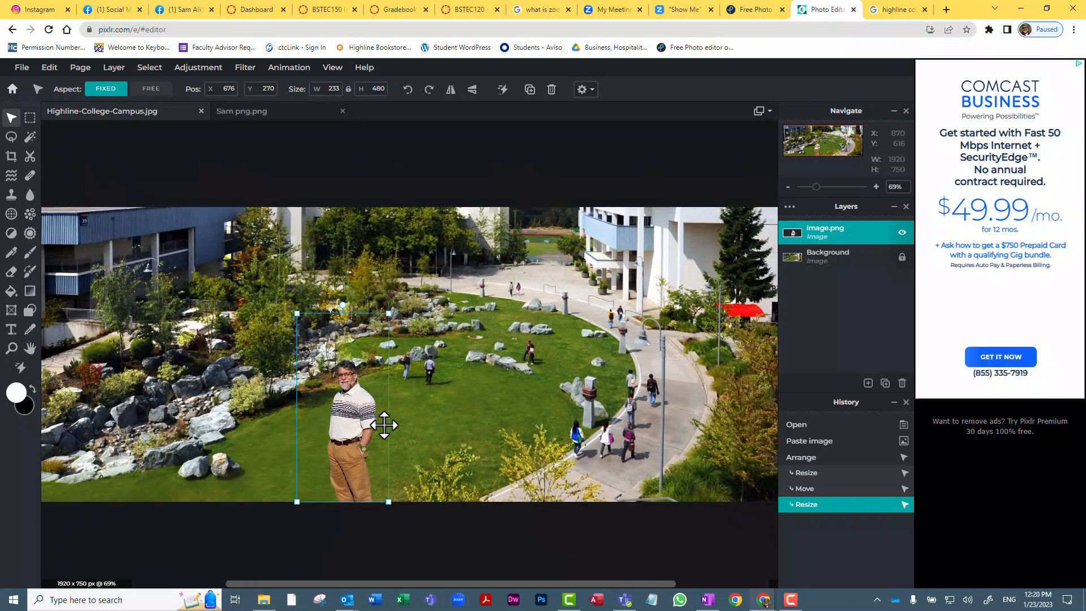
Start saving the composite as a JPG image at High quality, 1920 × 750 px
{"action": "left_click", "coordinate": [22, 67]}
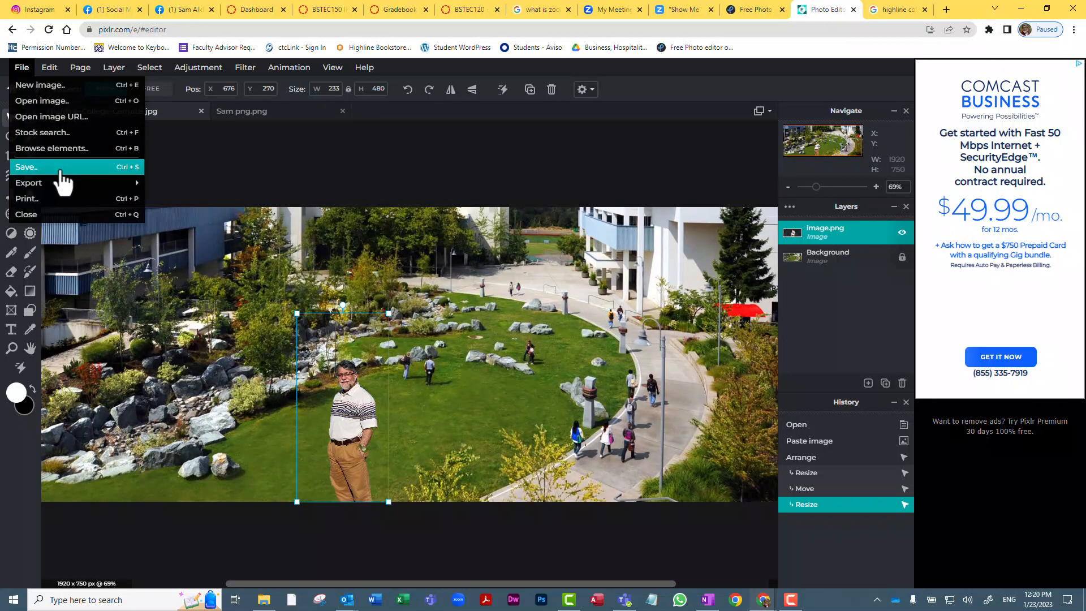
{"action": "left_click", "coordinate": [45, 166]}
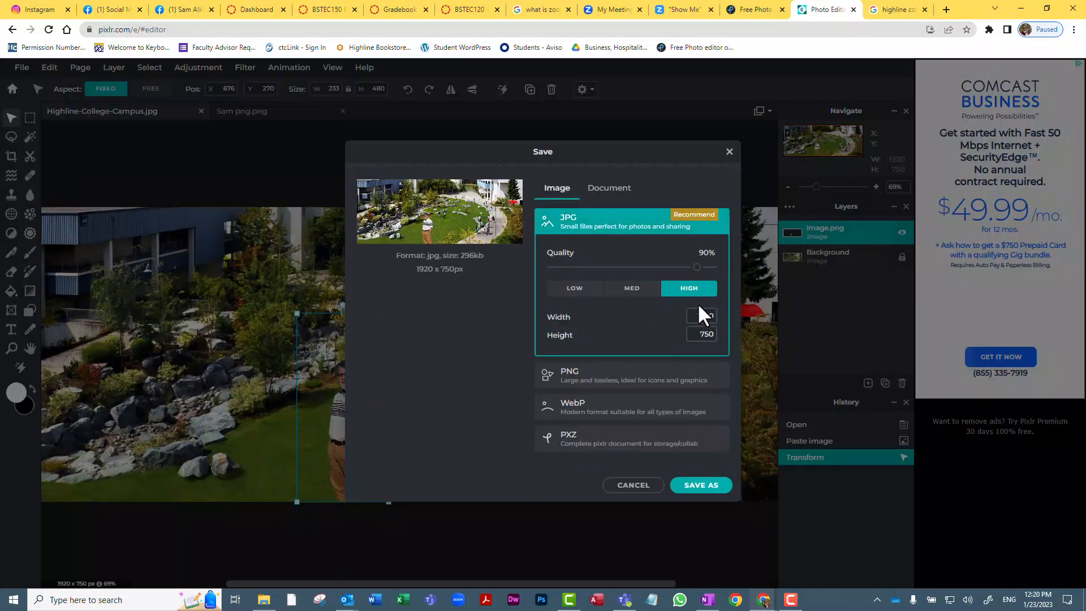
{"action": "left_click", "coordinate": [692, 487]}
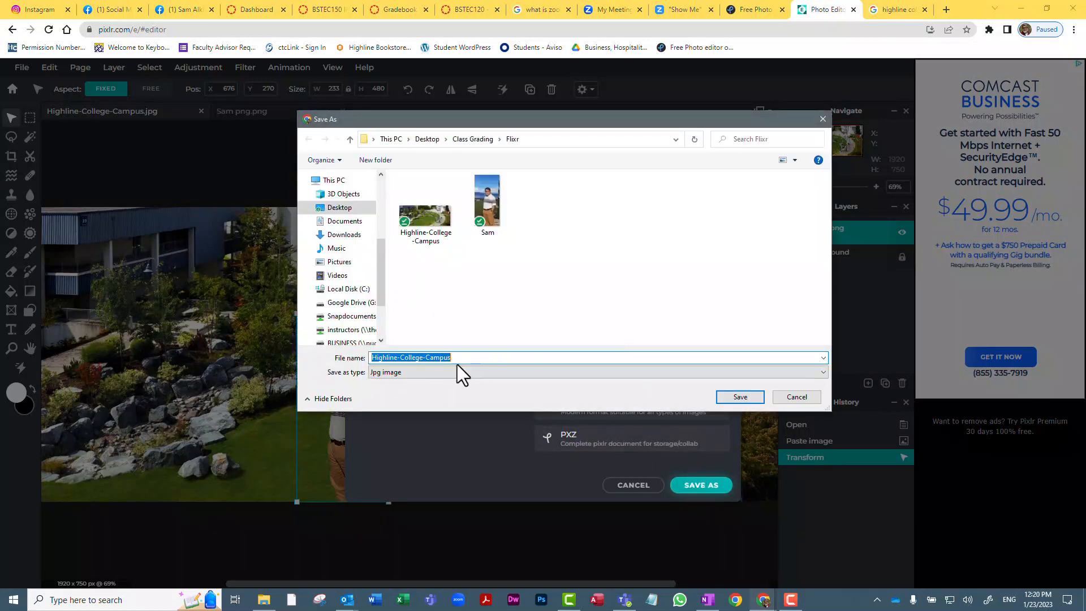
Name the file "Highline-College-Campus with" plus the man's first name, save it in the Flixr folder, and dismiss the sign-up offer
{"action": "left_click", "coordinate": [462, 356]}
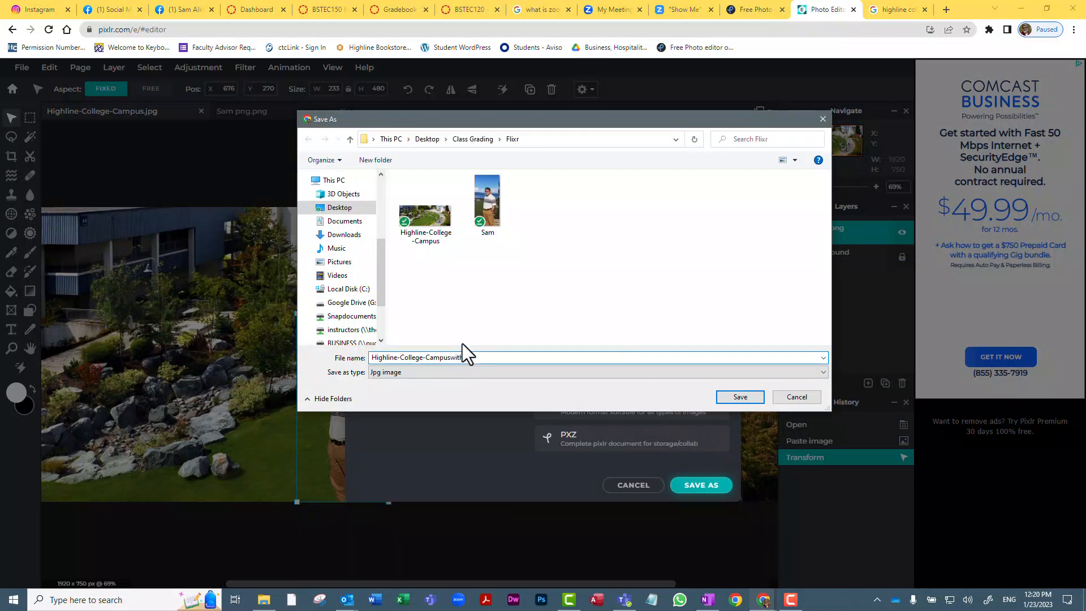
{"action": "type", "text": "wi"}
{"action": "key", "text": "BackSpace"}
{"action": "key", "text": "BackSpace"}
{"action": "type", "text": "wit"}
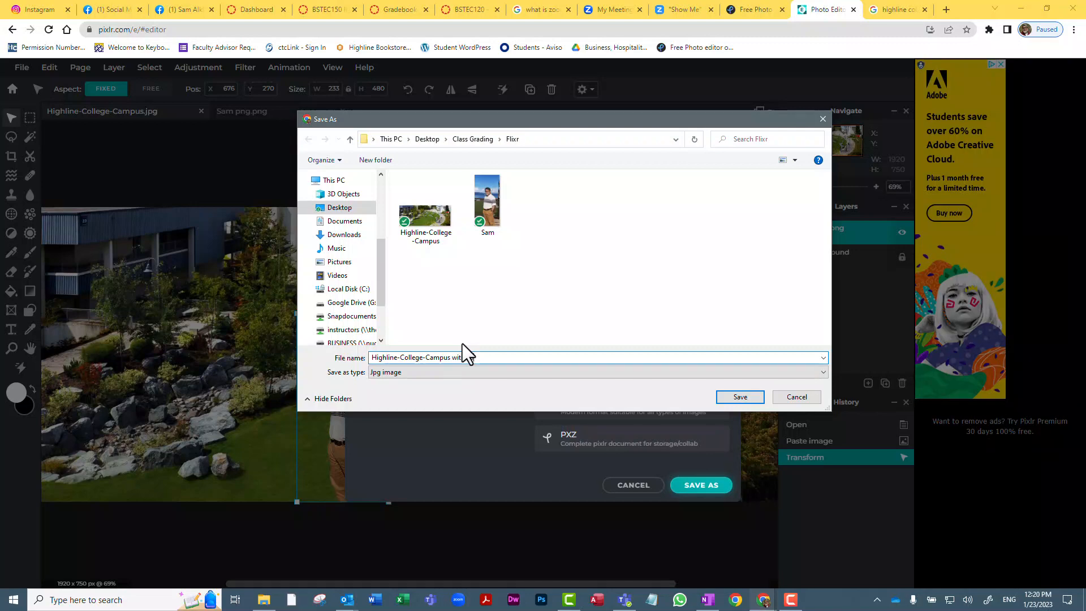
{"action": "type", "text": "h Sam"}
{"action": "left_click", "coordinate": [745, 396]}
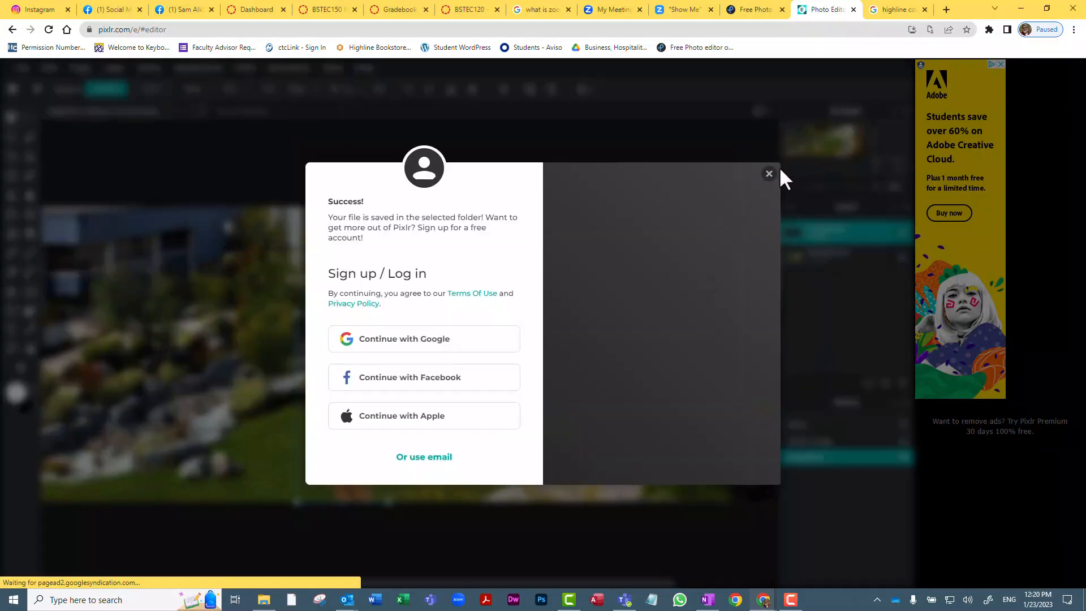
{"action": "left_click", "coordinate": [769, 174]}
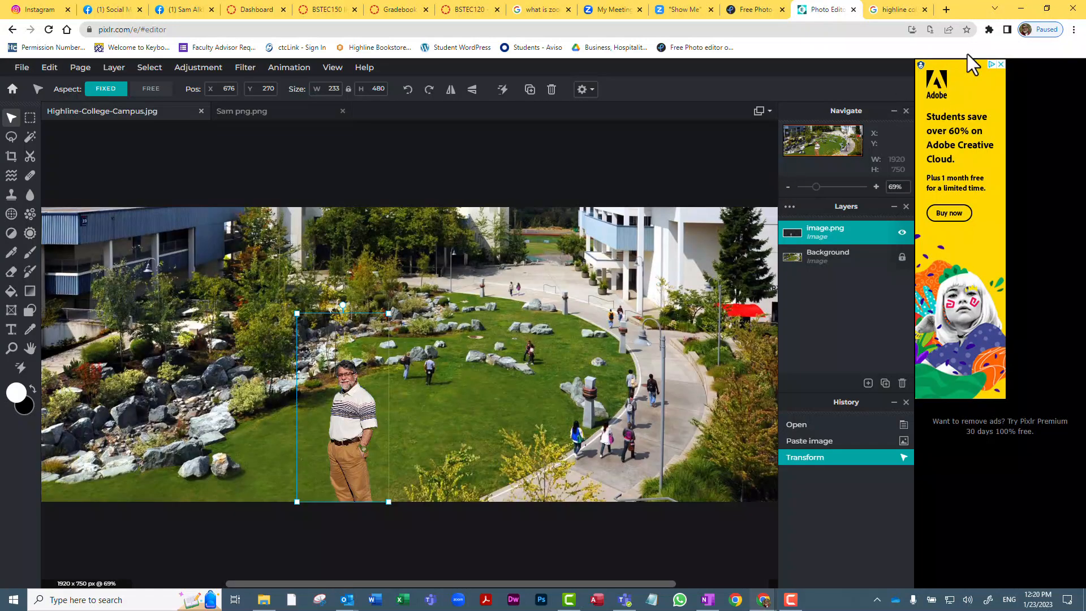
Switch to File Explorer, go to the Flixr folder inside Class Grading on the Desktop, and open the saved composite image
{"action": "left_click", "coordinate": [265, 601]}
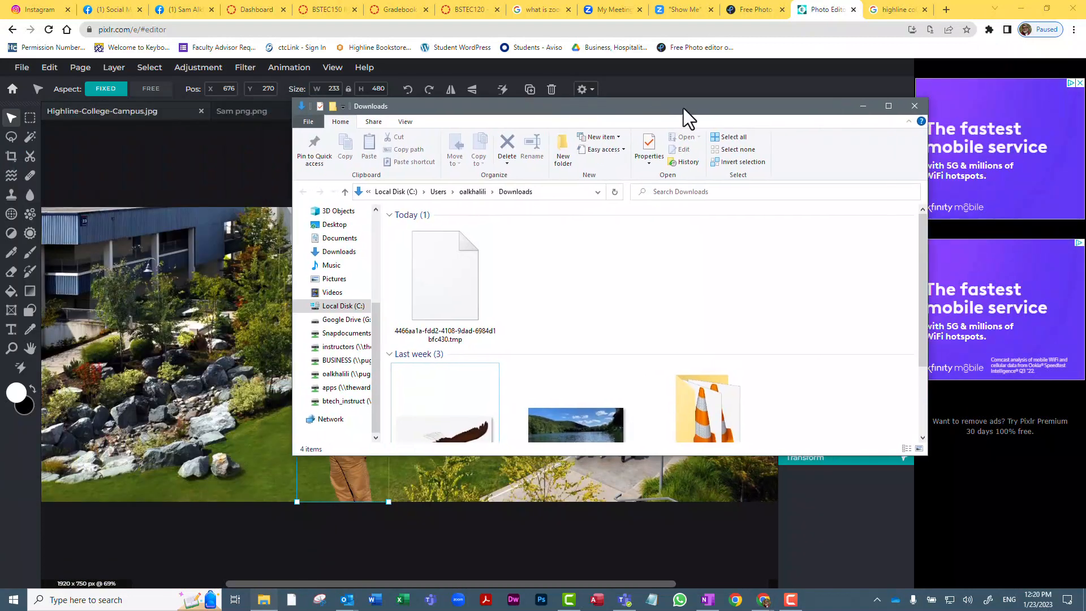
{"action": "left_click_drag", "start_coordinate": [683, 108], "coordinate": [663, 109]}
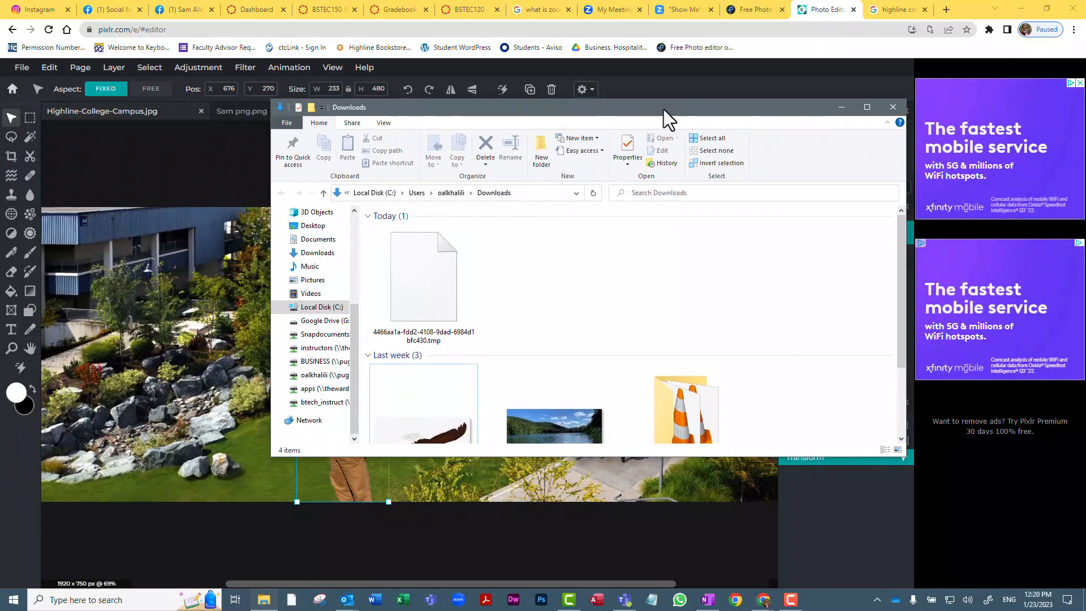
{"action": "left_click", "coordinate": [320, 229]}
{"action": "double_click", "coordinate": [424, 227]}
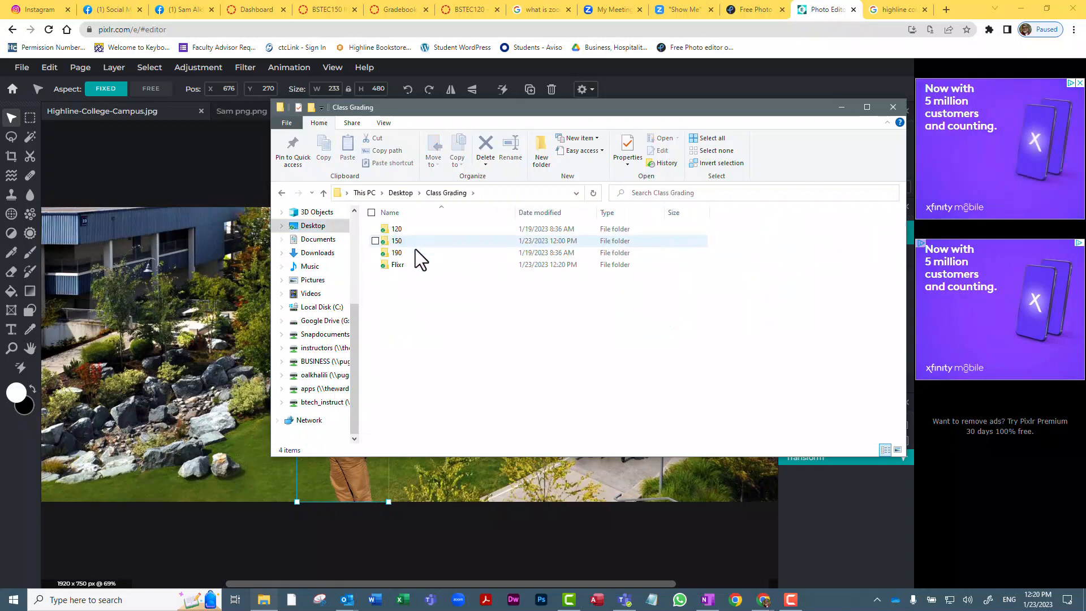
{"action": "double_click", "coordinate": [403, 264]}
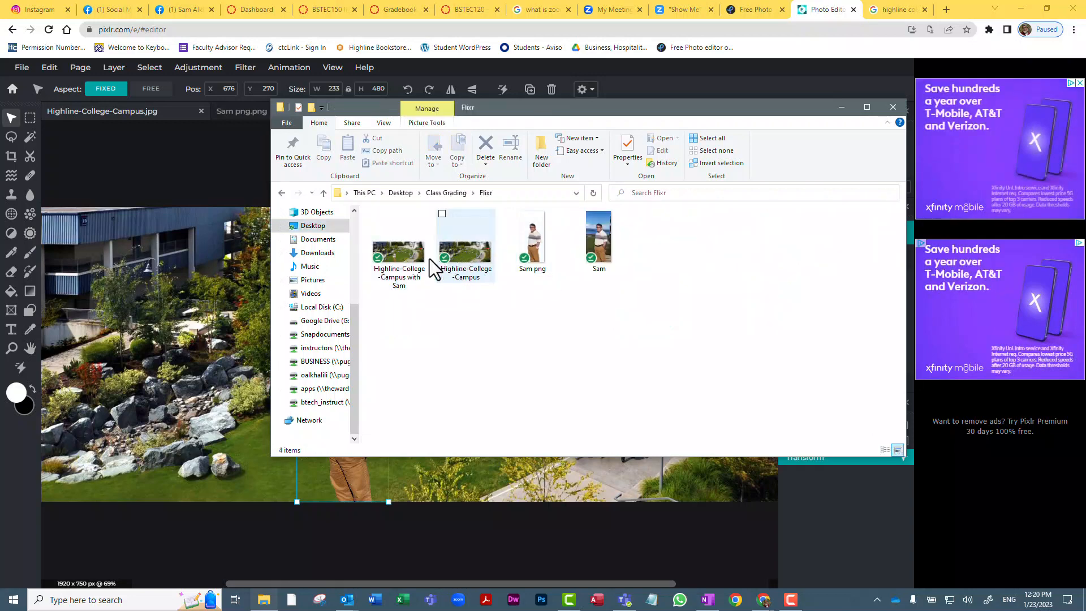
{"action": "double_click", "coordinate": [410, 256]}
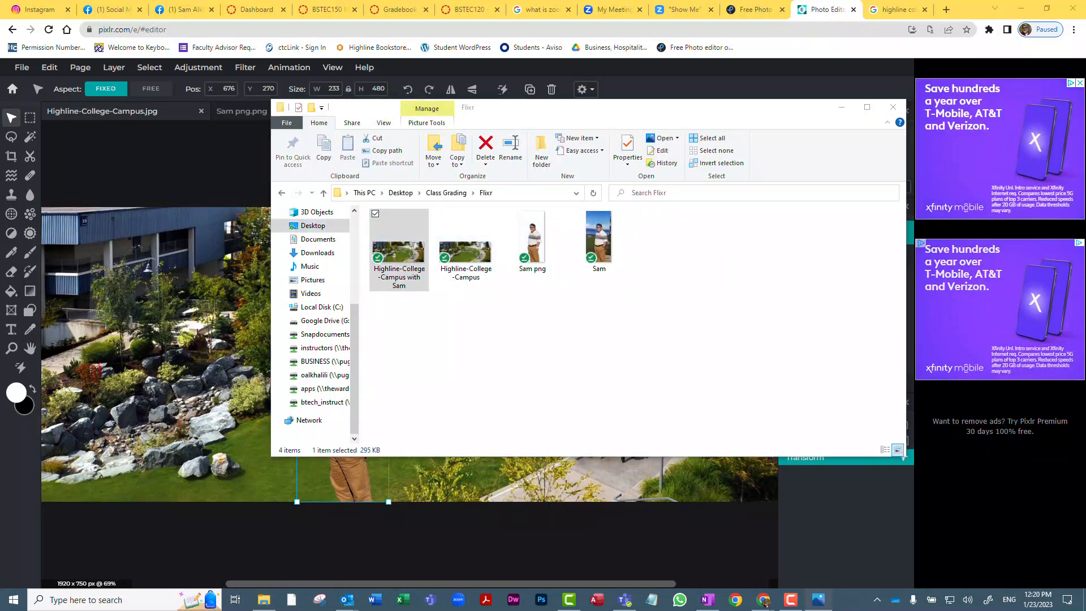